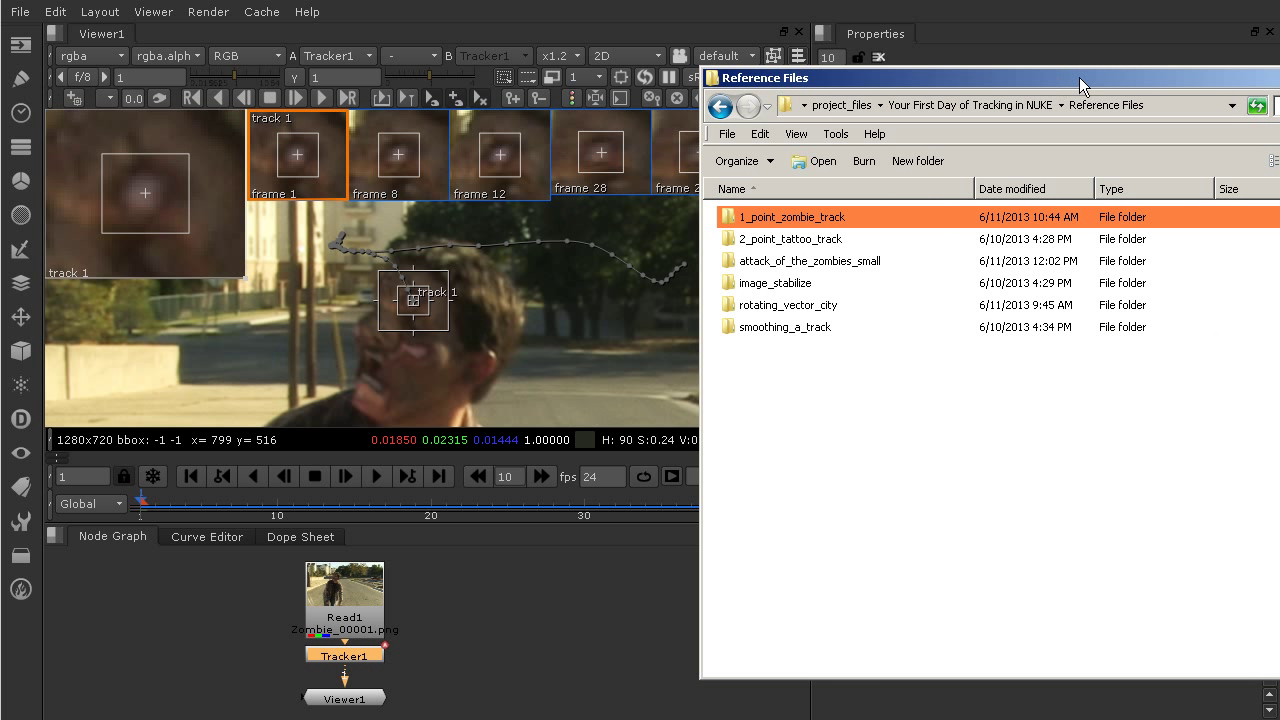
- Drag the attack_of_the_zombies_small sequence from Explorer into Nuke as a second Read node
left_click_drag(1079, 77, 975, 69)
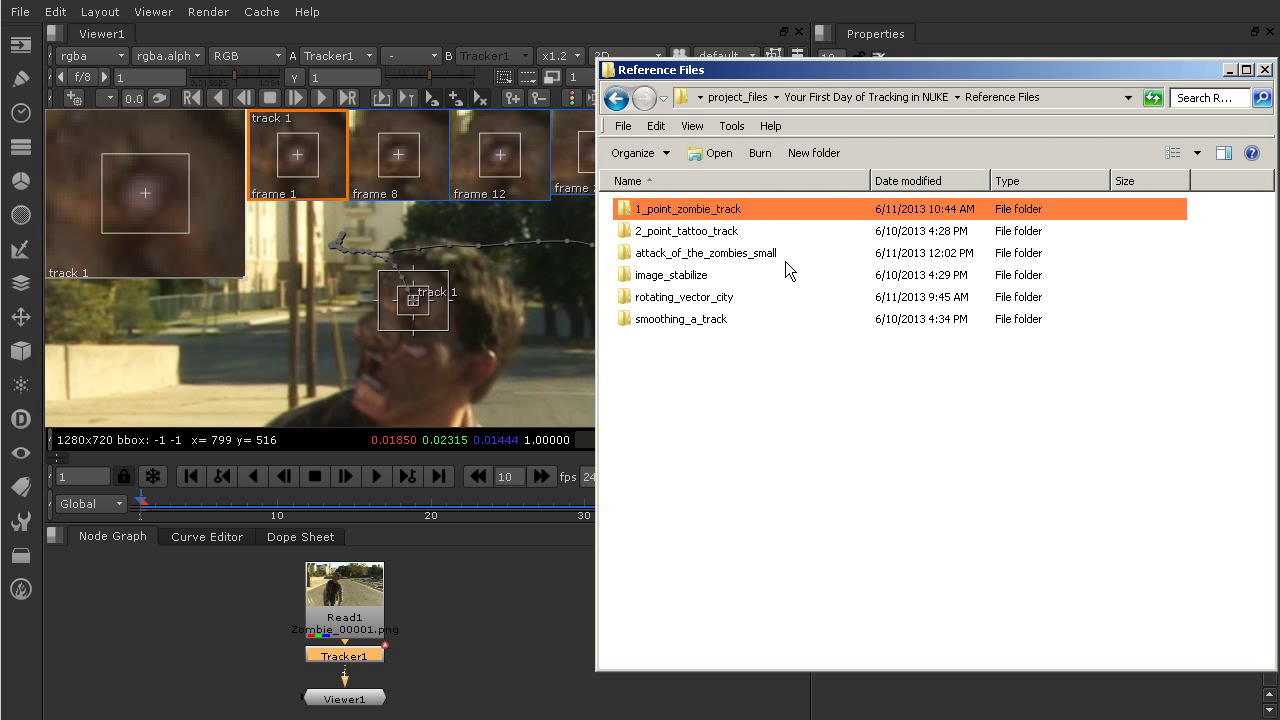
left_click(688, 257)
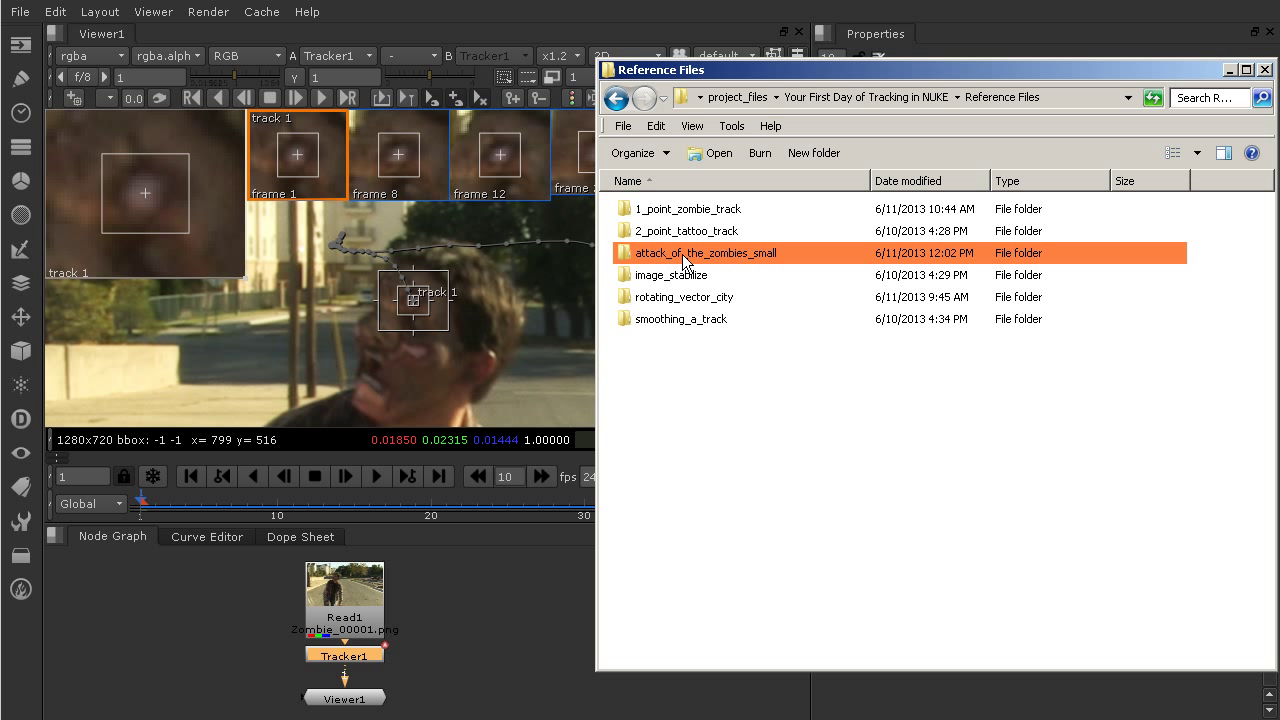
left_click_drag(692, 254, 517, 598)
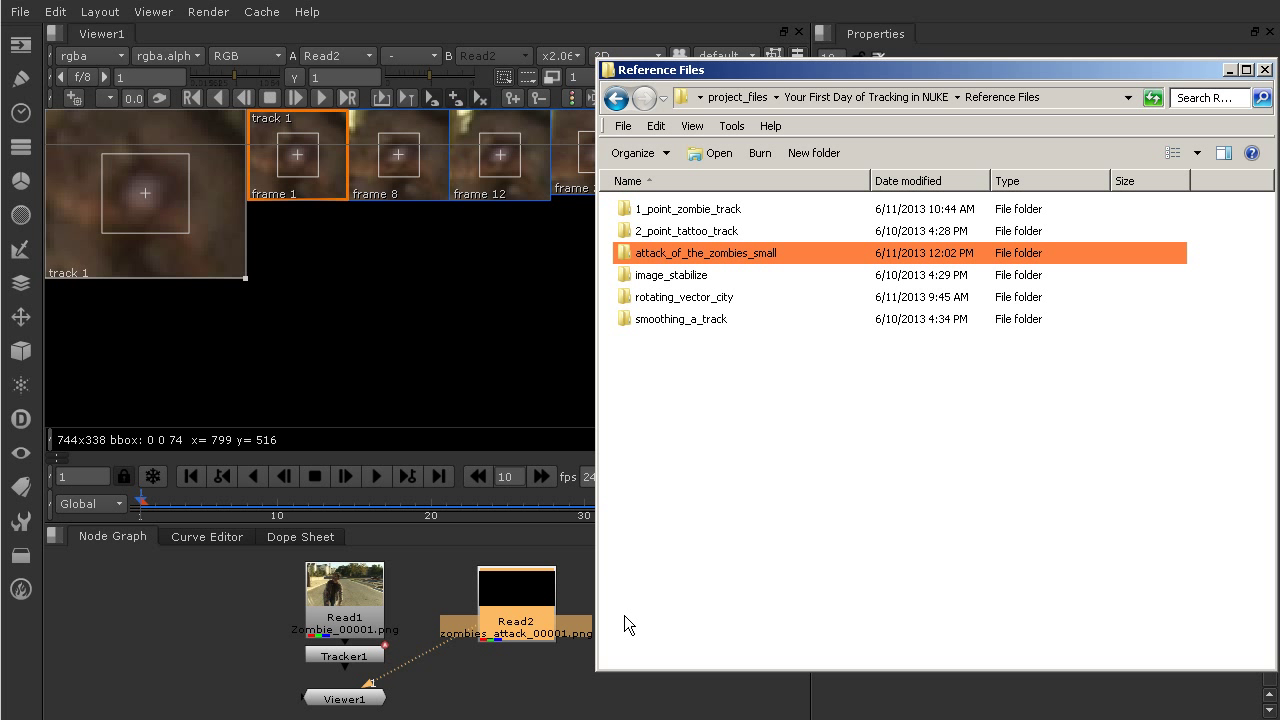
left_click(1229, 69)
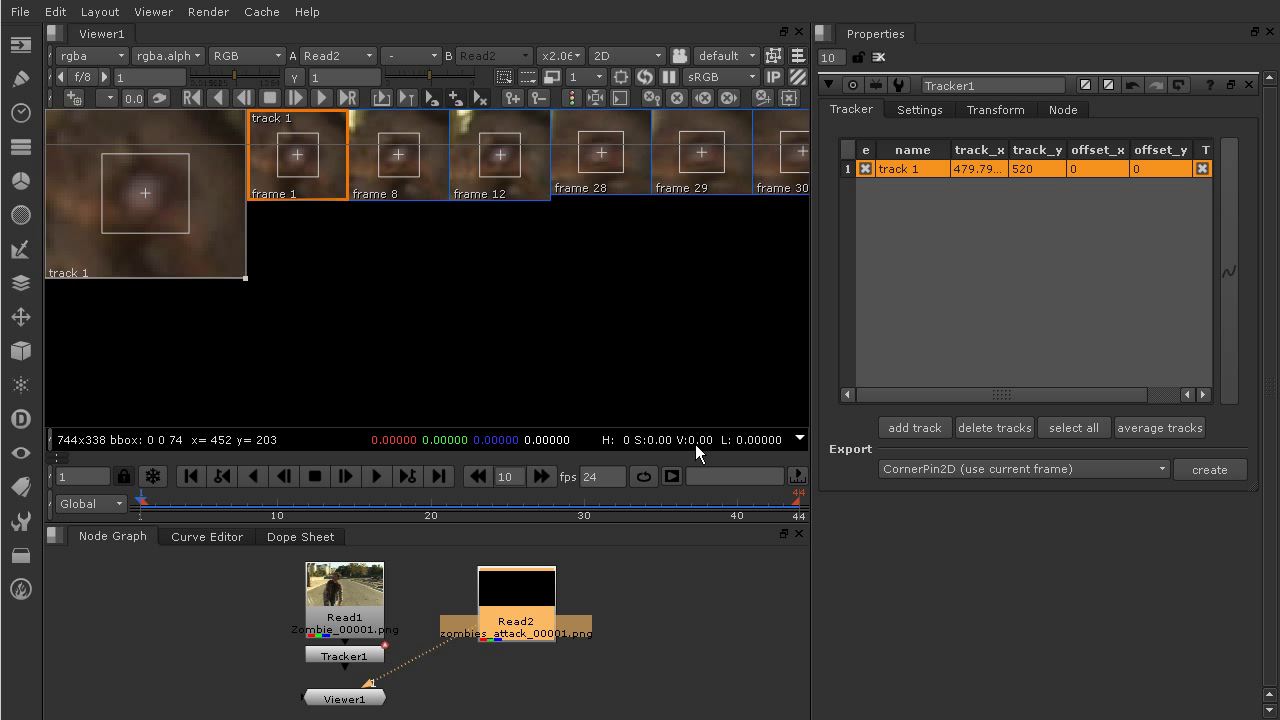
scroll(530, 291, "down", 2)
scroll(530, 291, "down", 3)
scroll(532, 286, "down", 3)
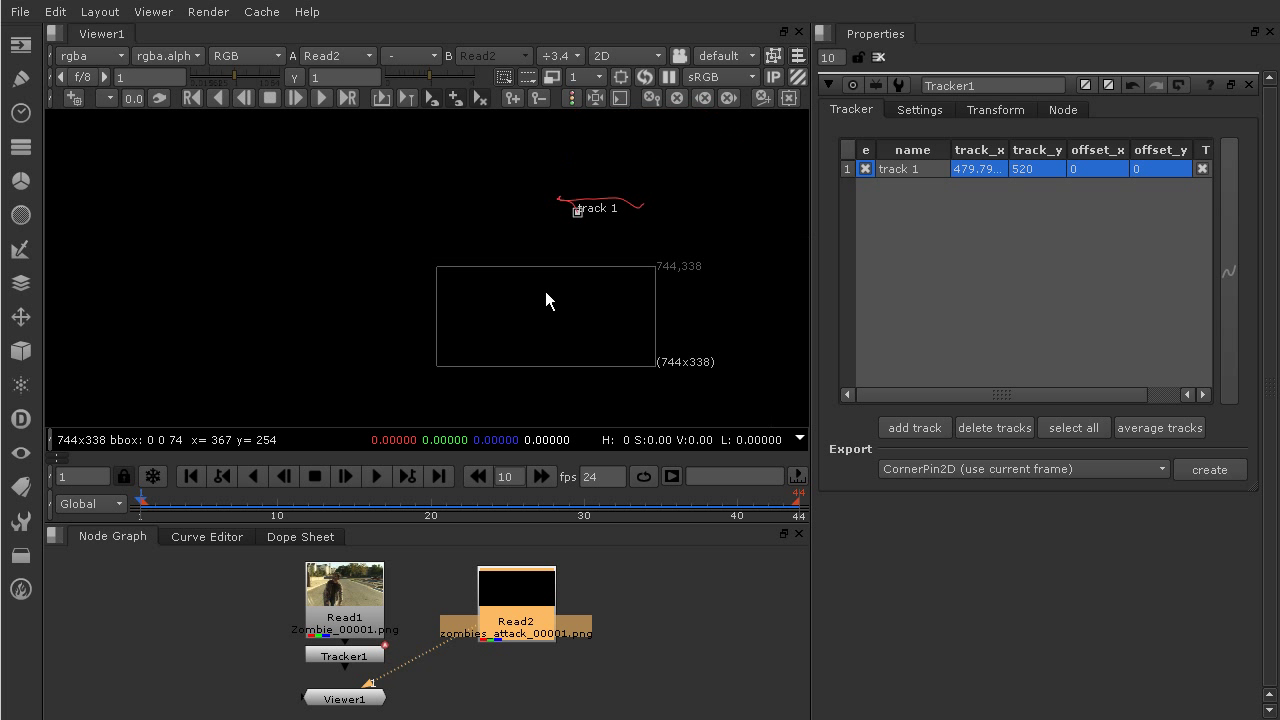
middle_click_drag(614, 312, 547, 285)
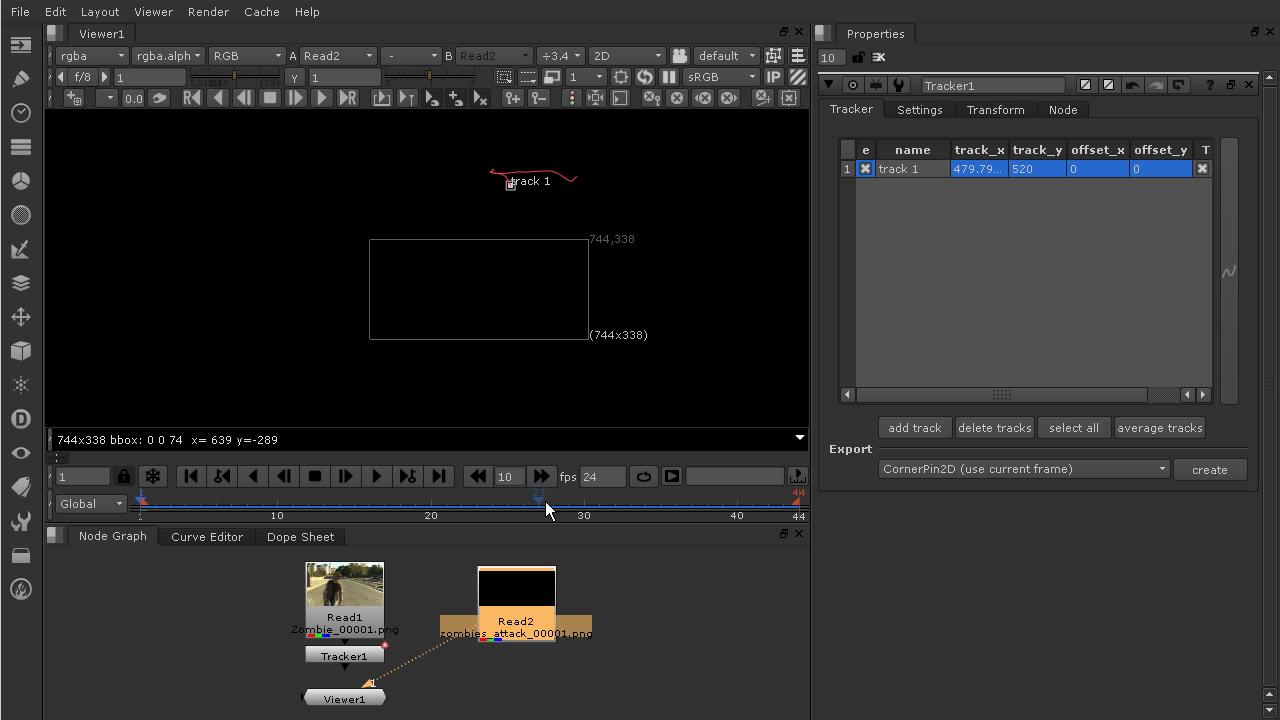
mouse_move(160, 509)
left_mouse_down()
mouse_move(775, 510)
mouse_move(144, 510)
left_mouse_up()
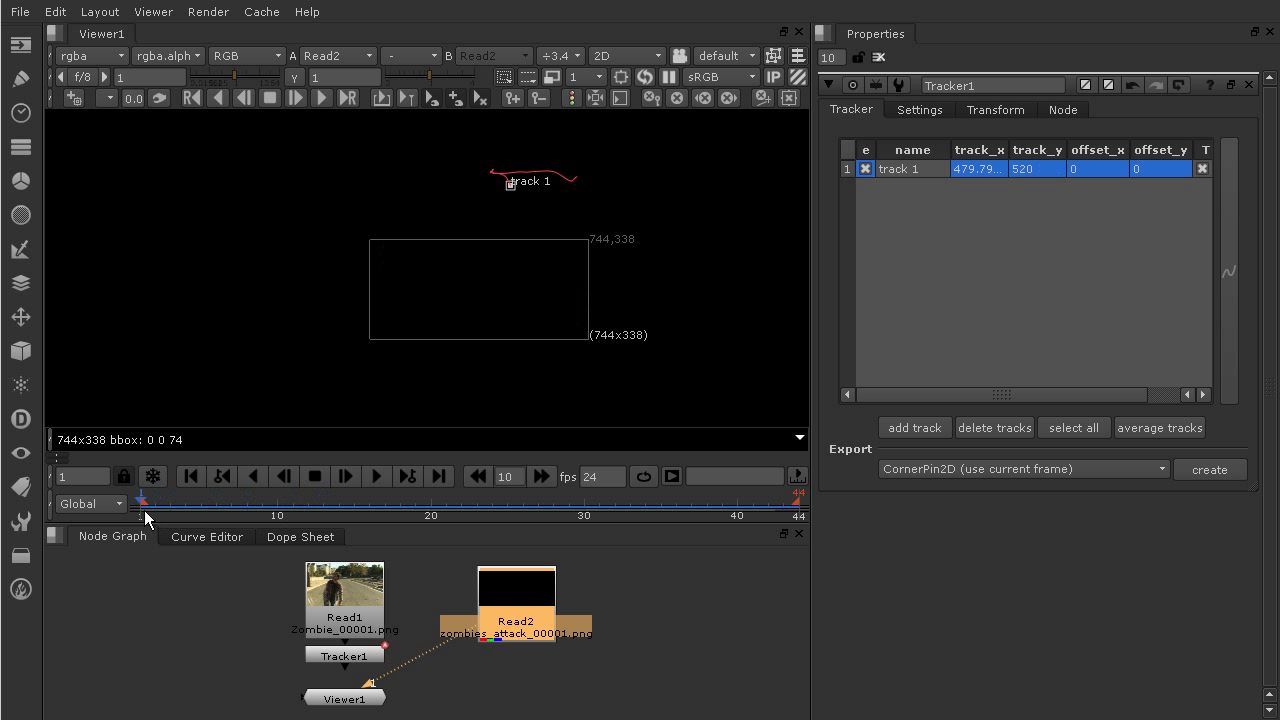
left_click(494, 705)
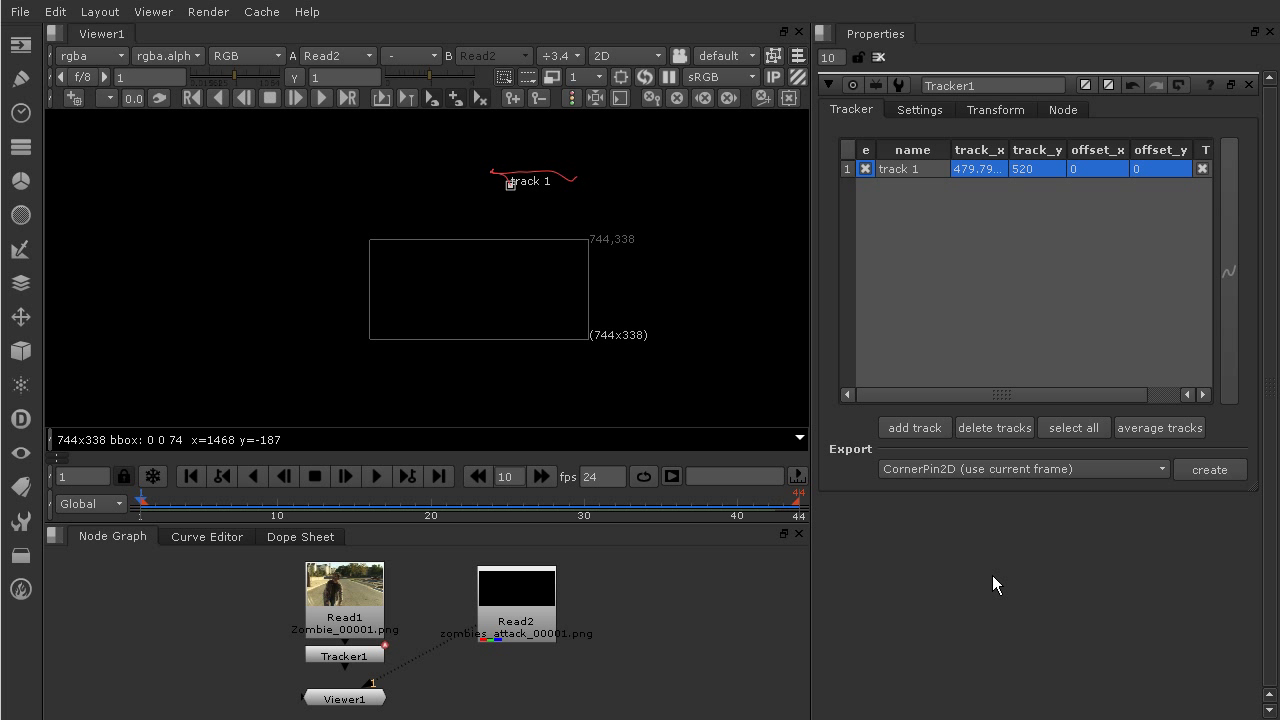
- Change the project full size format from 2K Super 35 to 1280x720 and close the settings
key("s")
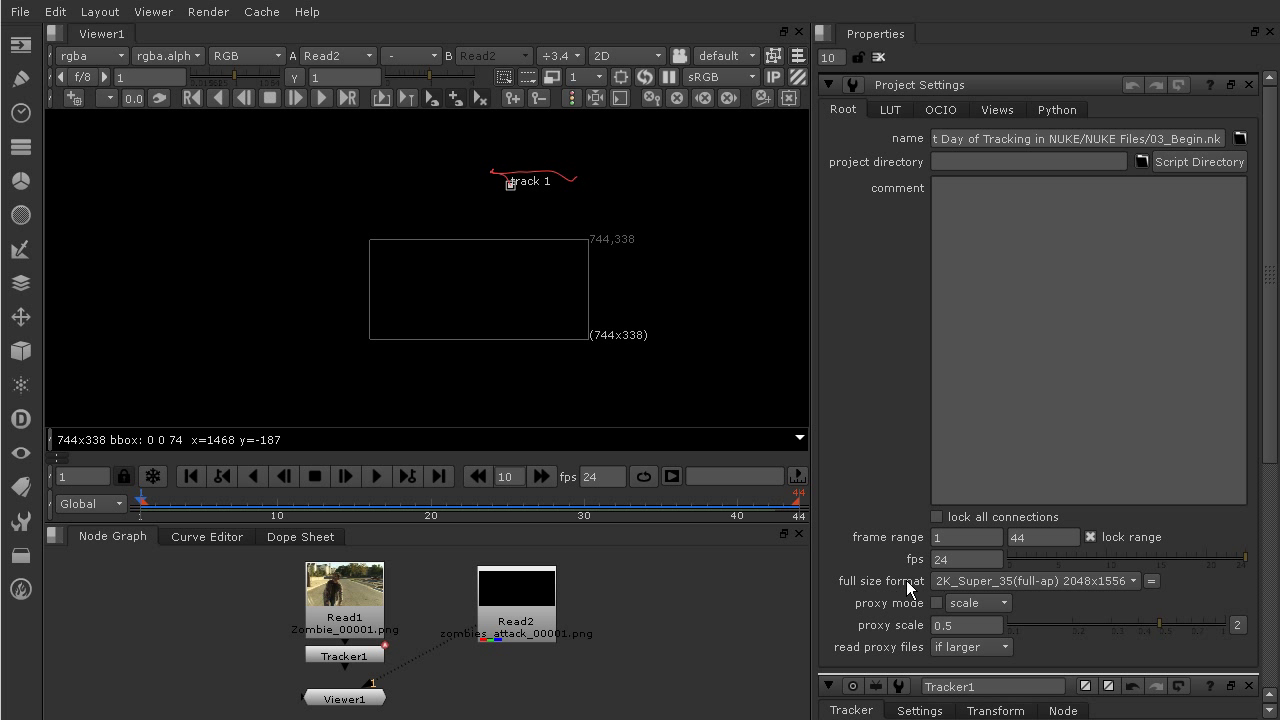
left_click(1135, 580)
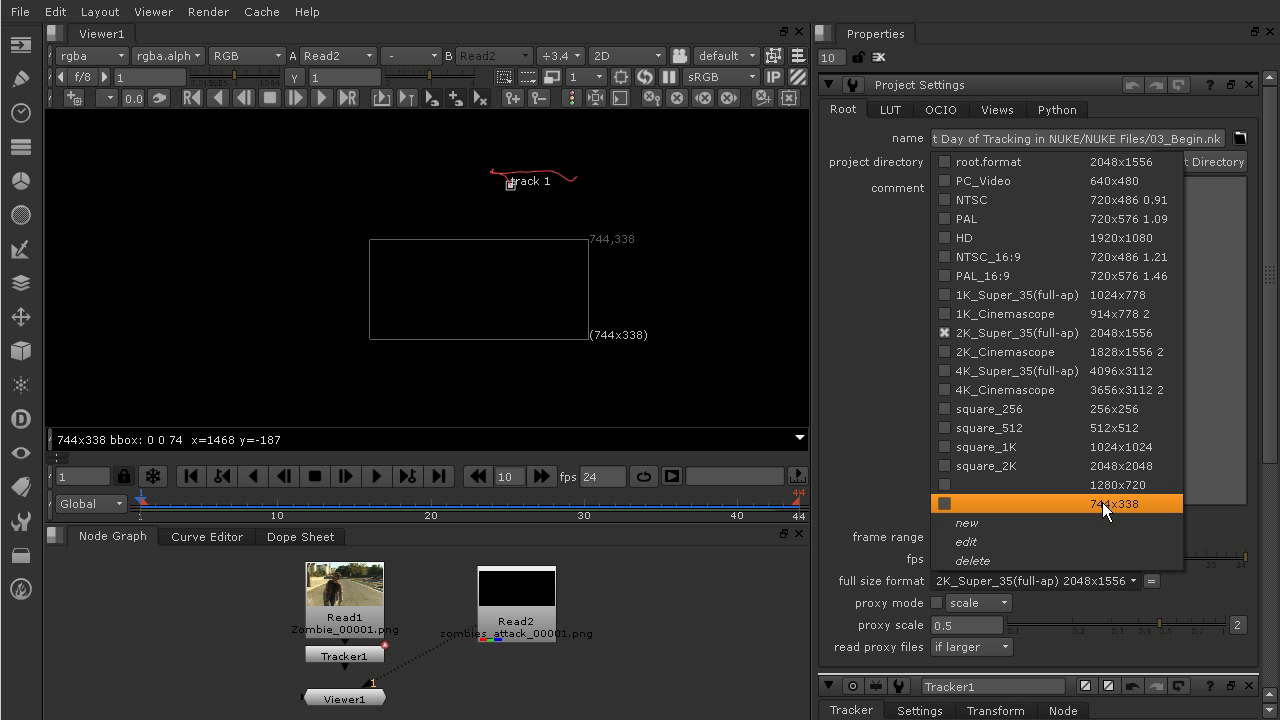
left_click(944, 485)
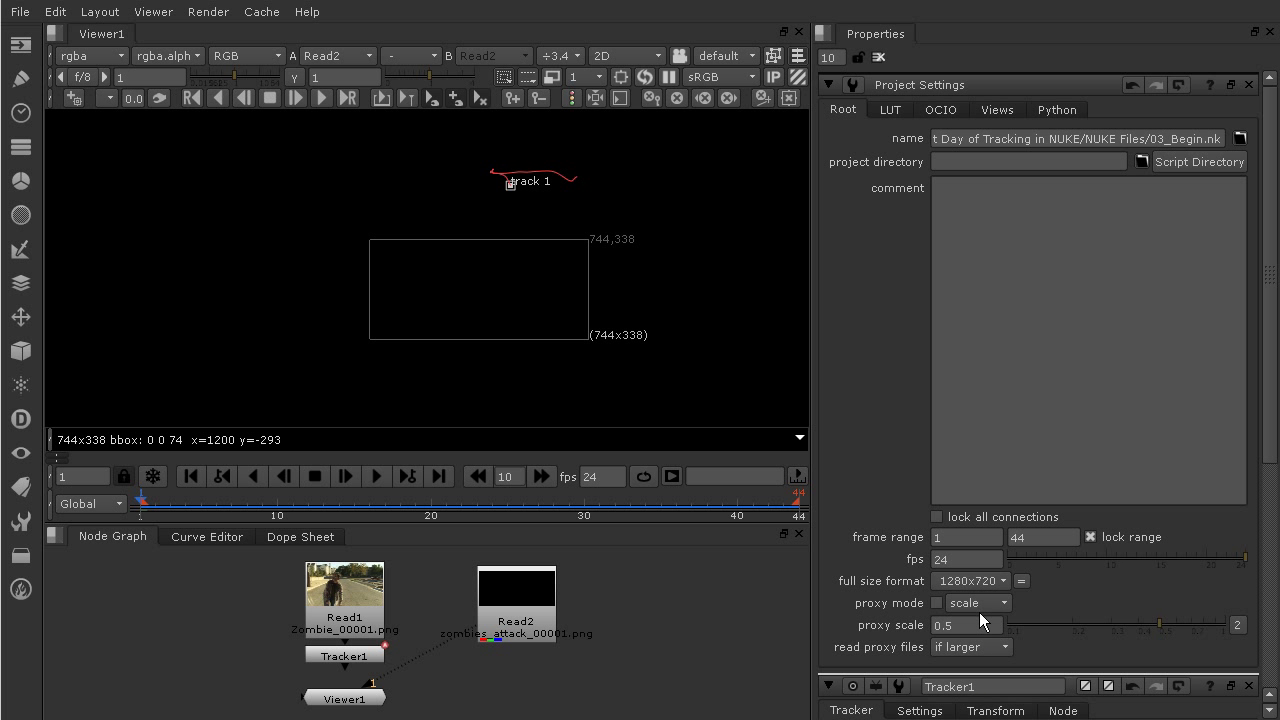
left_click(884, 59)
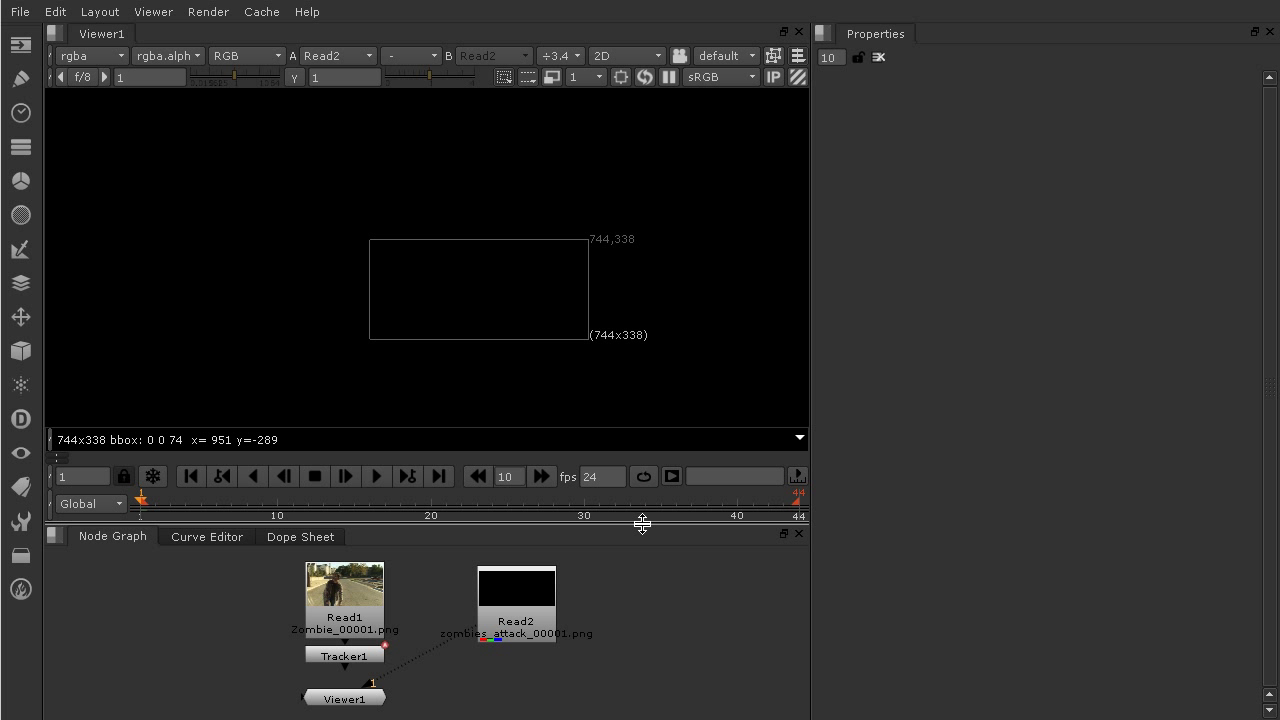
- Enlarge the Node Graph and move the Viewer node lower to make space
left_click_drag(643, 524, 639, 430)
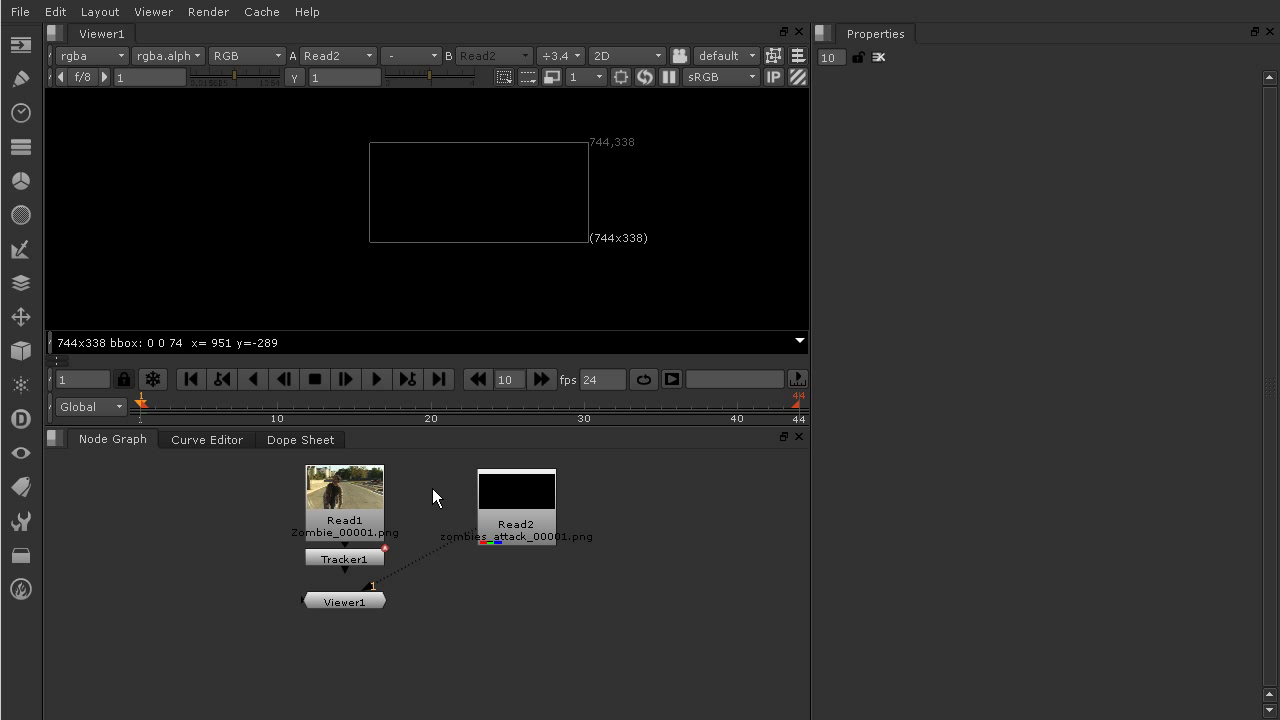
left_click_drag(542, 502, 545, 497)
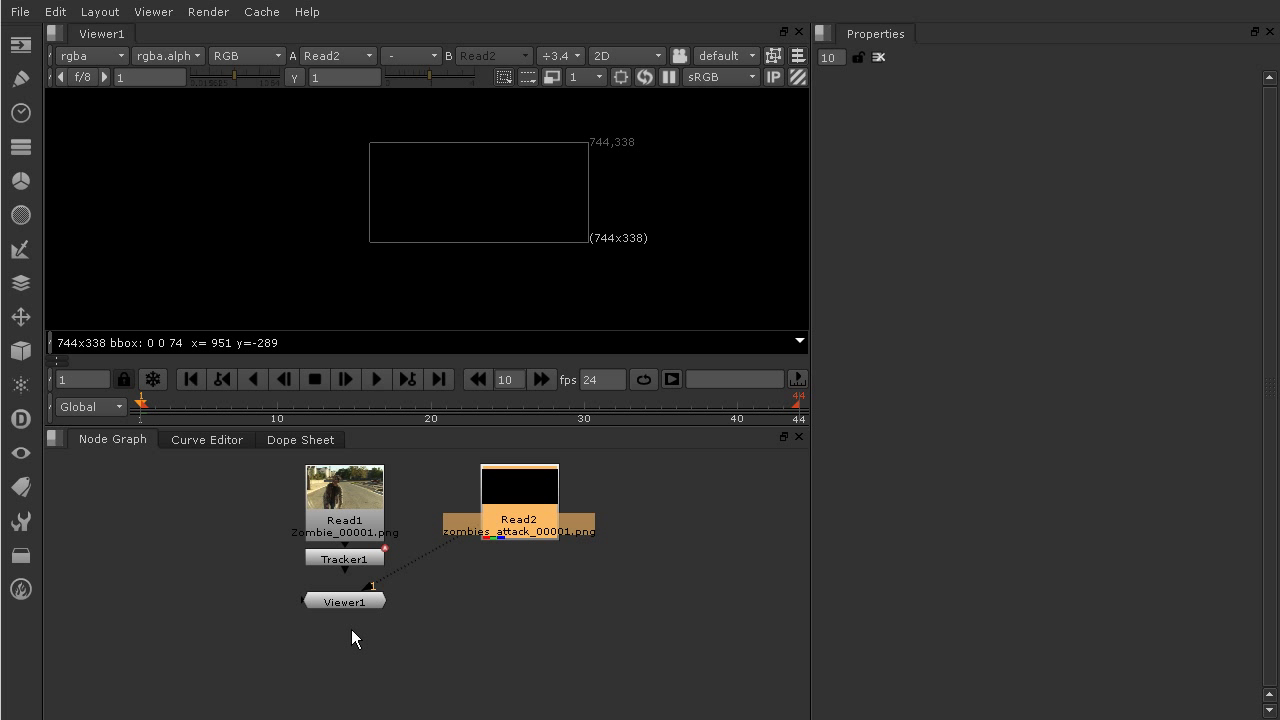
mouse_move(349, 604)
left_mouse_down()
mouse_move(335, 678)
mouse_move(347, 671)
left_mouse_up()
left_click(434, 626)
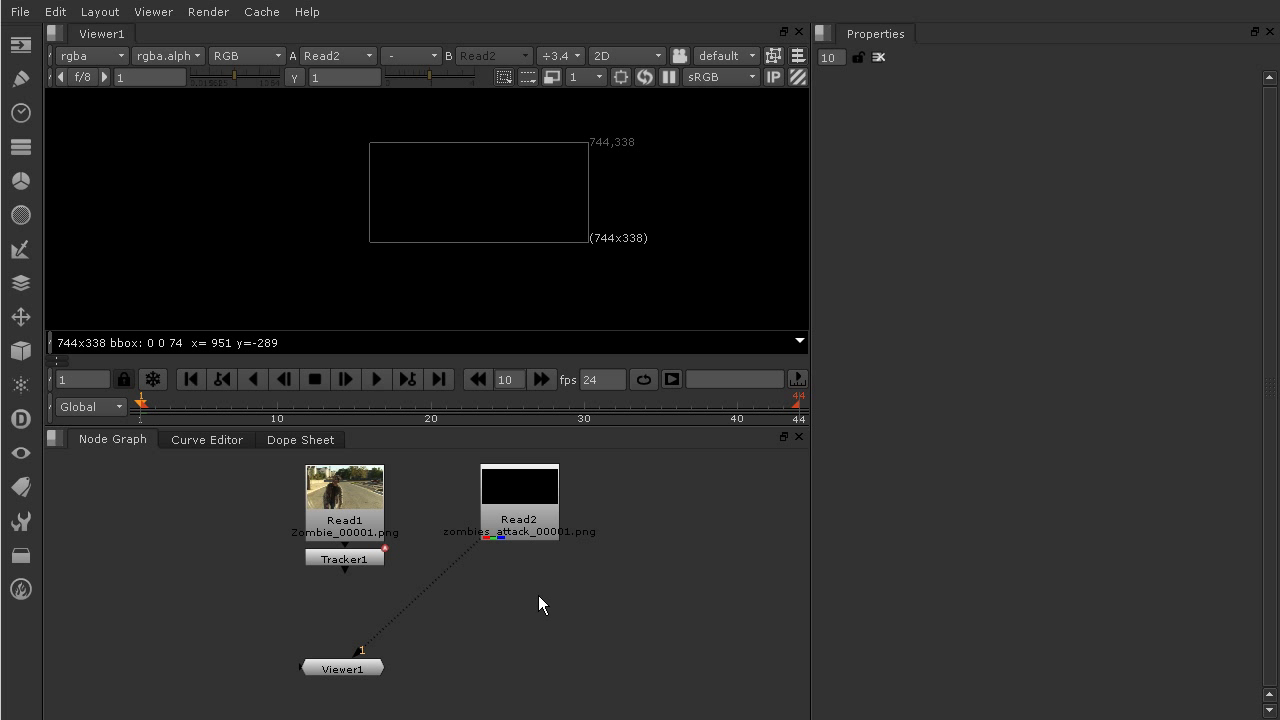
- Add a Merge node with Tracker1 on B and the banner Read2 on A, arranging the nodes
key("Tab")
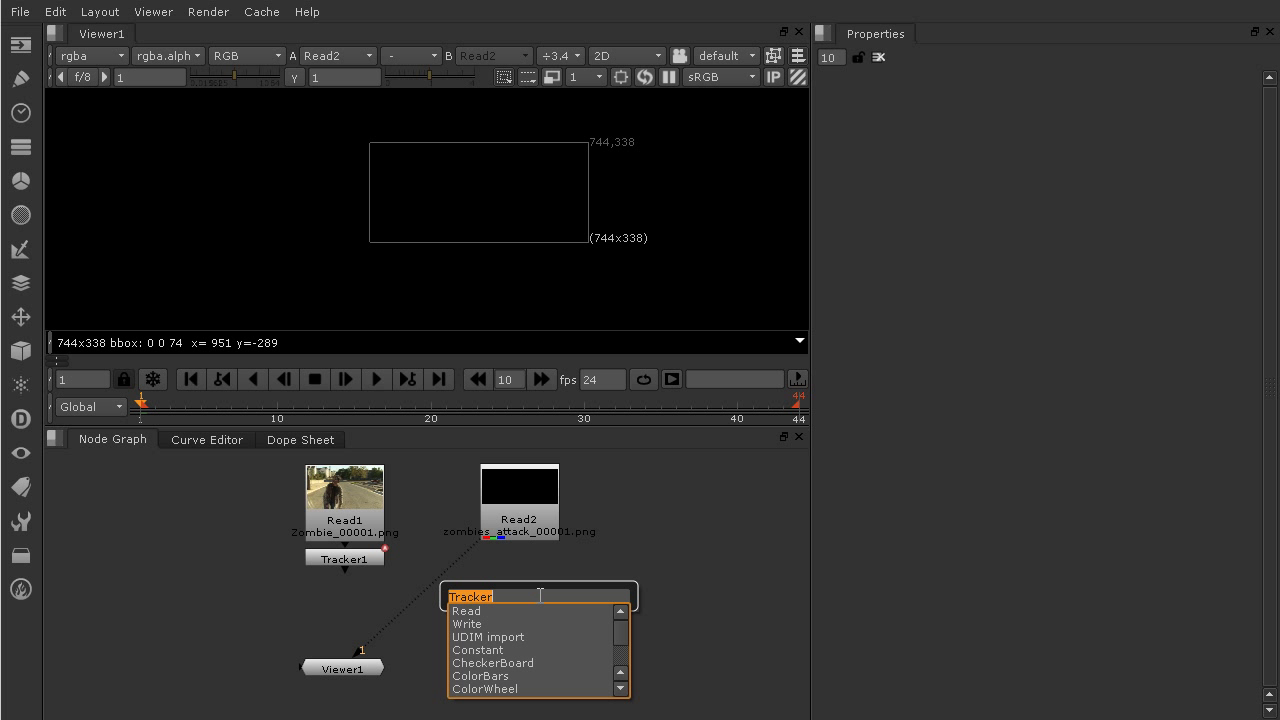
type("merg")
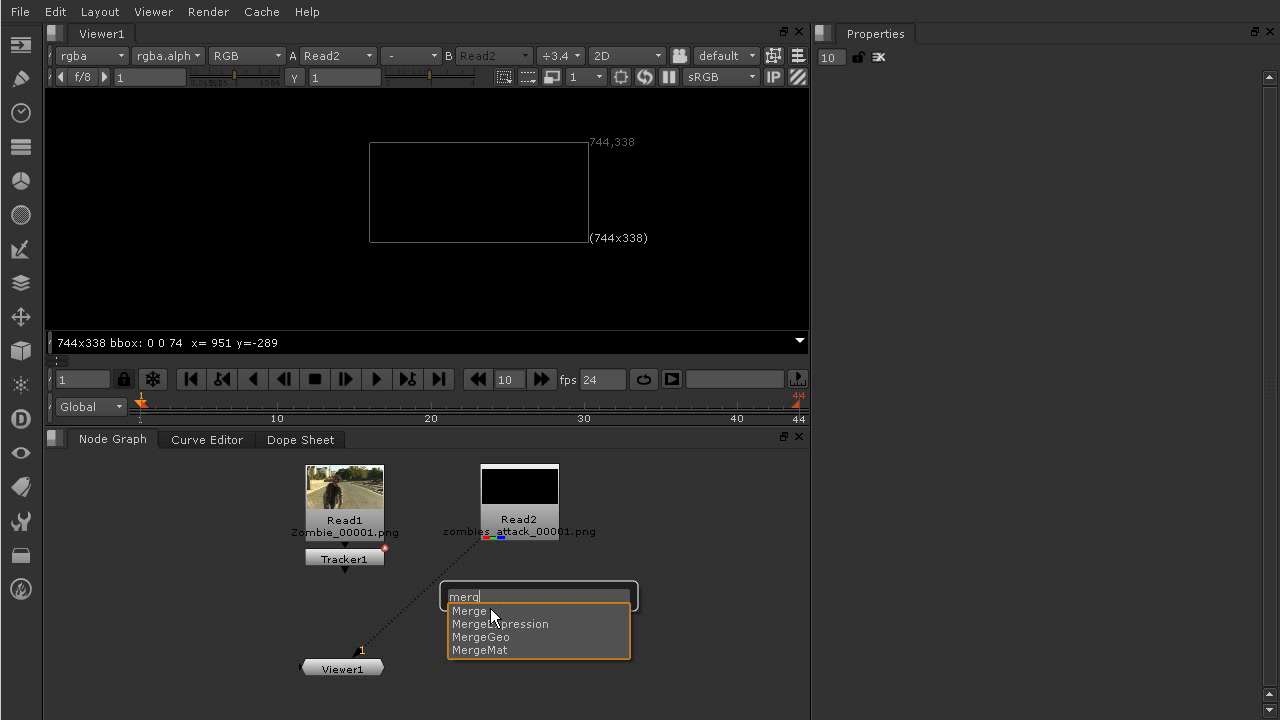
left_click(486, 611)
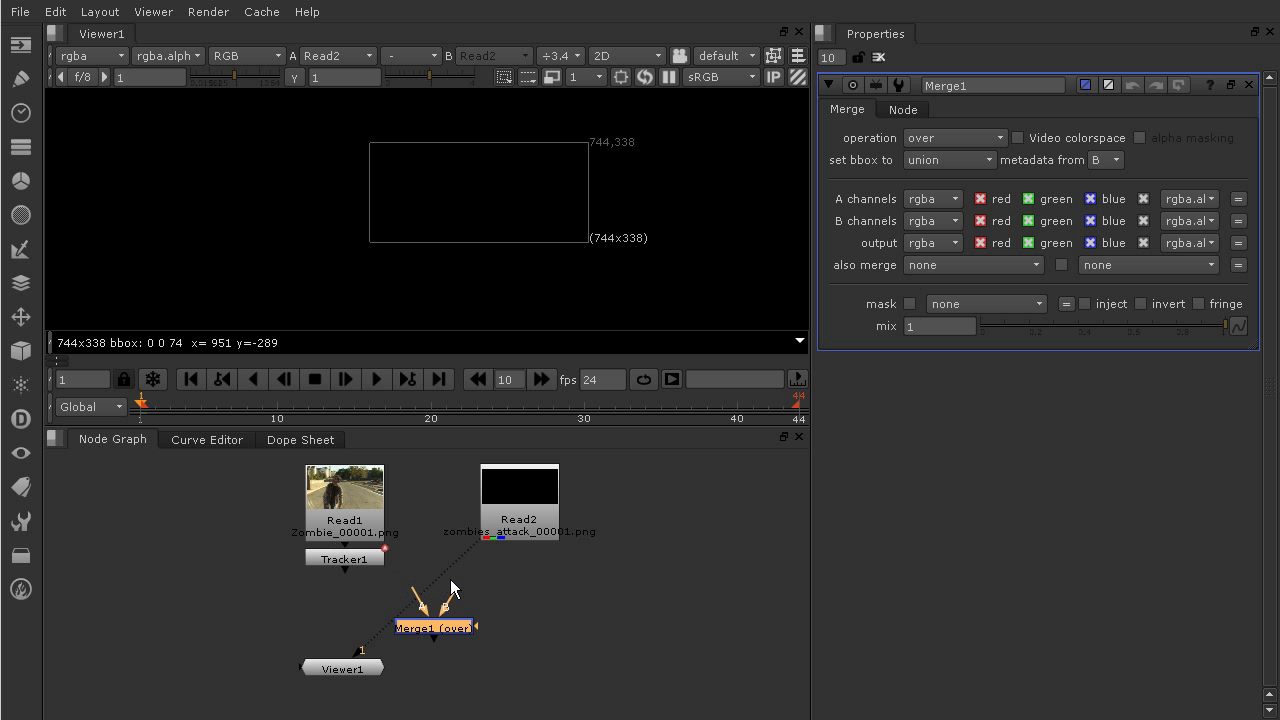
left_click_drag(453, 597, 340, 553)
mouse_move(422, 585)
left_mouse_down()
mouse_move(447, 592)
mouse_move(522, 503)
left_mouse_up()
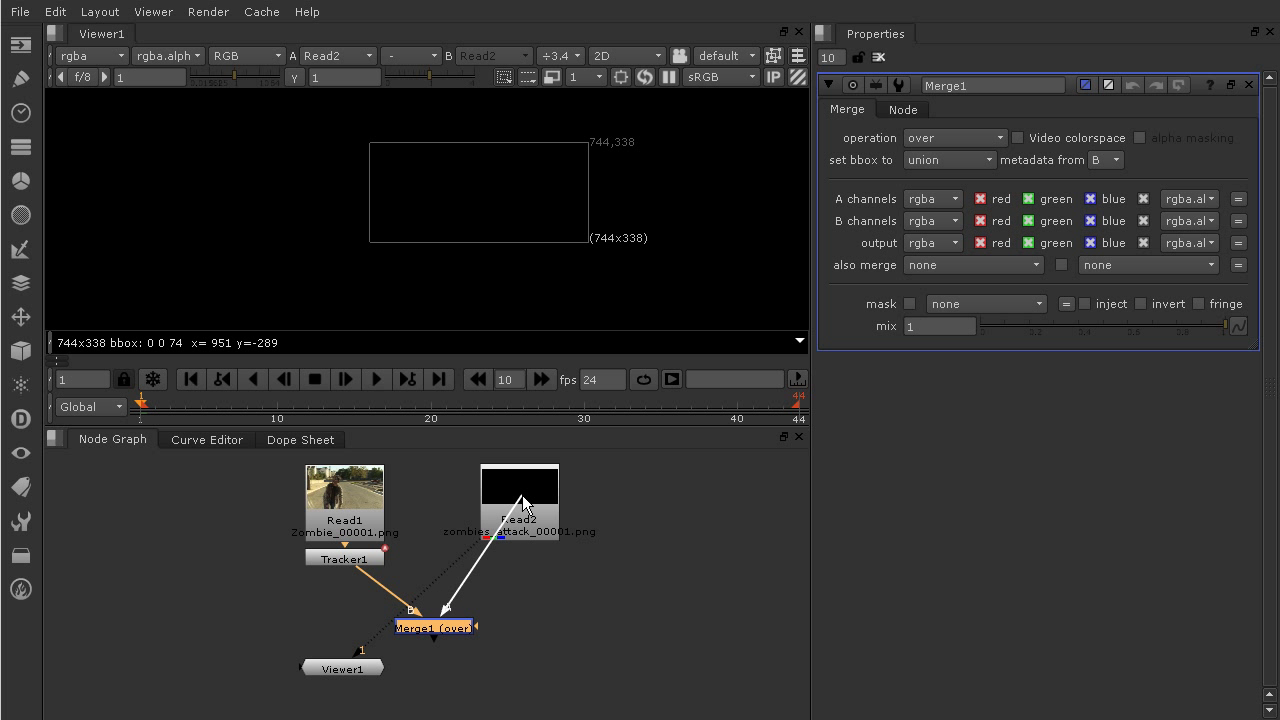
left_click_drag(522, 503, 522, 505)
mouse_move(438, 630)
left_mouse_down()
mouse_move(350, 619)
mouse_move(349, 591)
mouse_move(349, 617)
left_mouse_up()
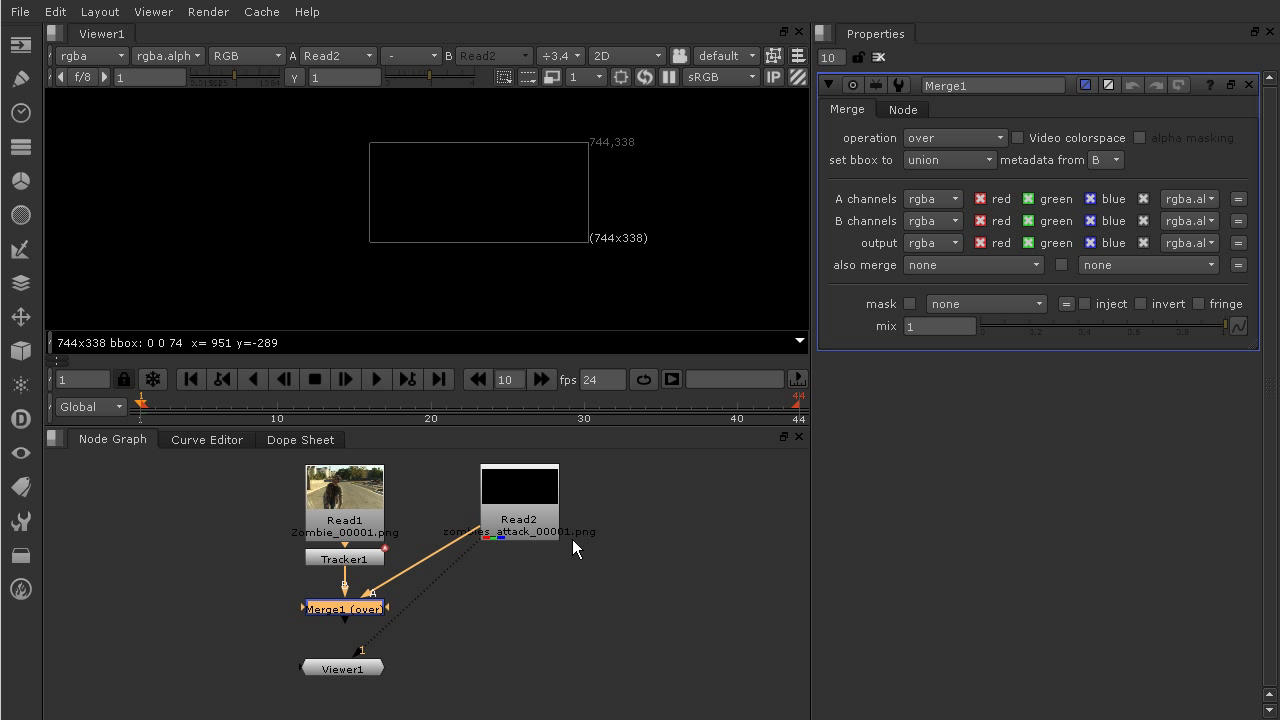
mouse_move(533, 503)
left_mouse_down()
mouse_move(537, 602)
mouse_move(671, 613)
left_mouse_up()
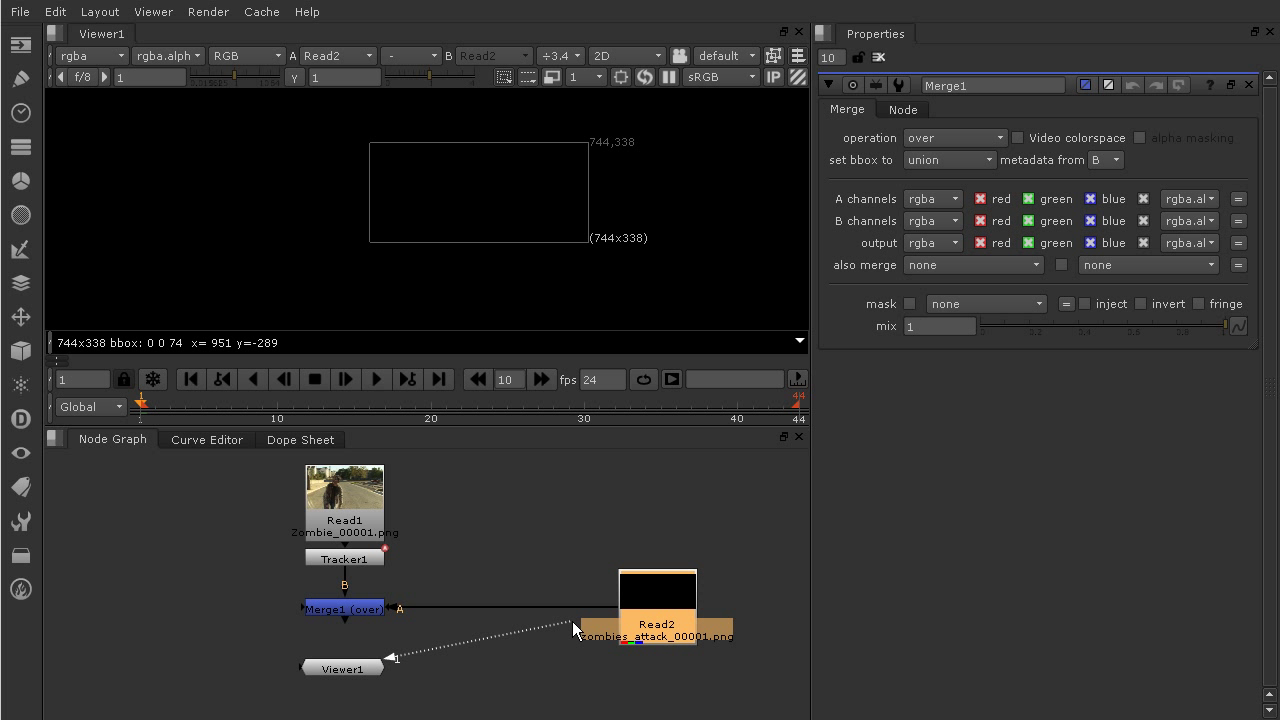
- Connect Viewer1 to Merge1 and zoom and recentre the composite in the Viewer
left_click_drag(572, 621, 382, 610)
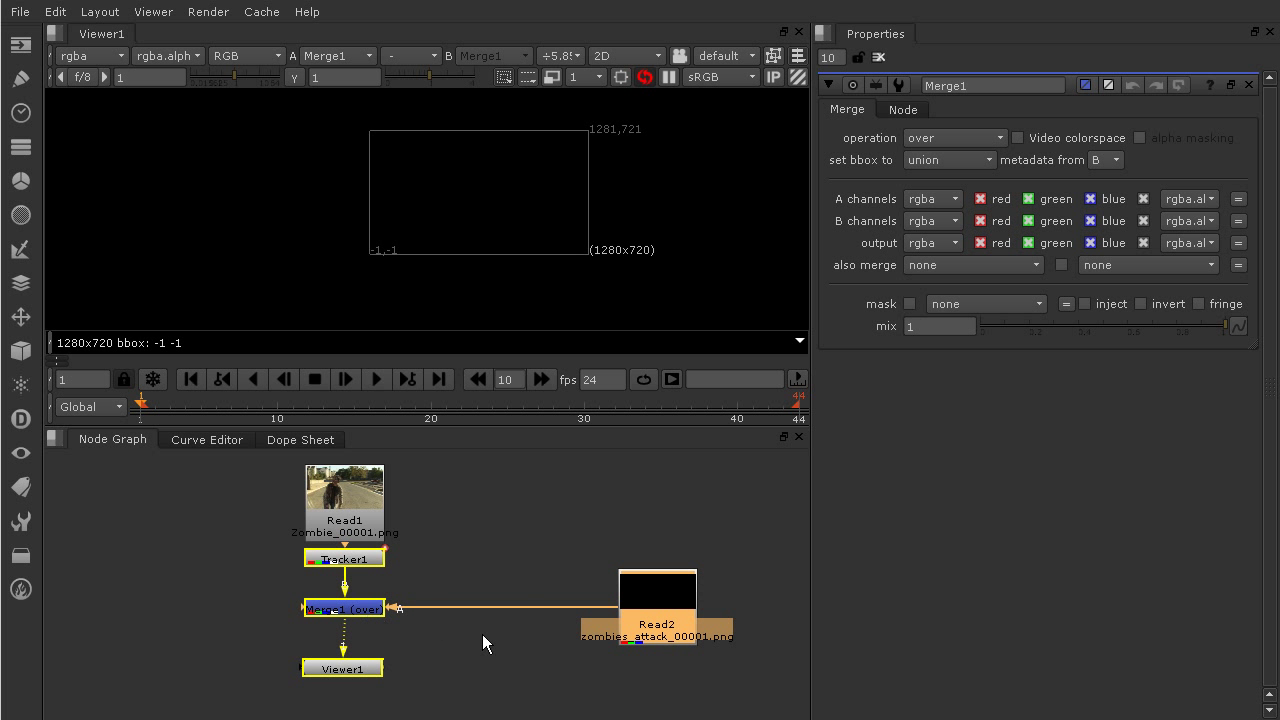
left_click(482, 634)
scroll(499, 234, "up", 2)
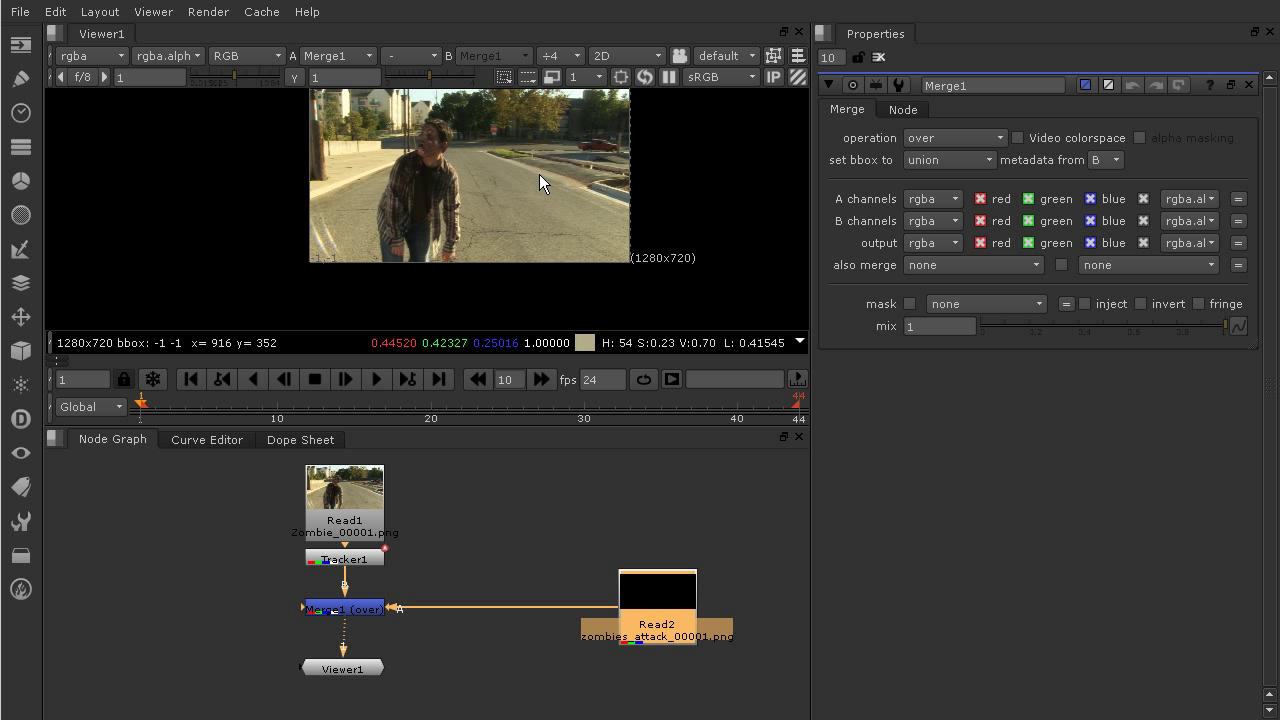
middle_click_drag(539, 174, 516, 204)
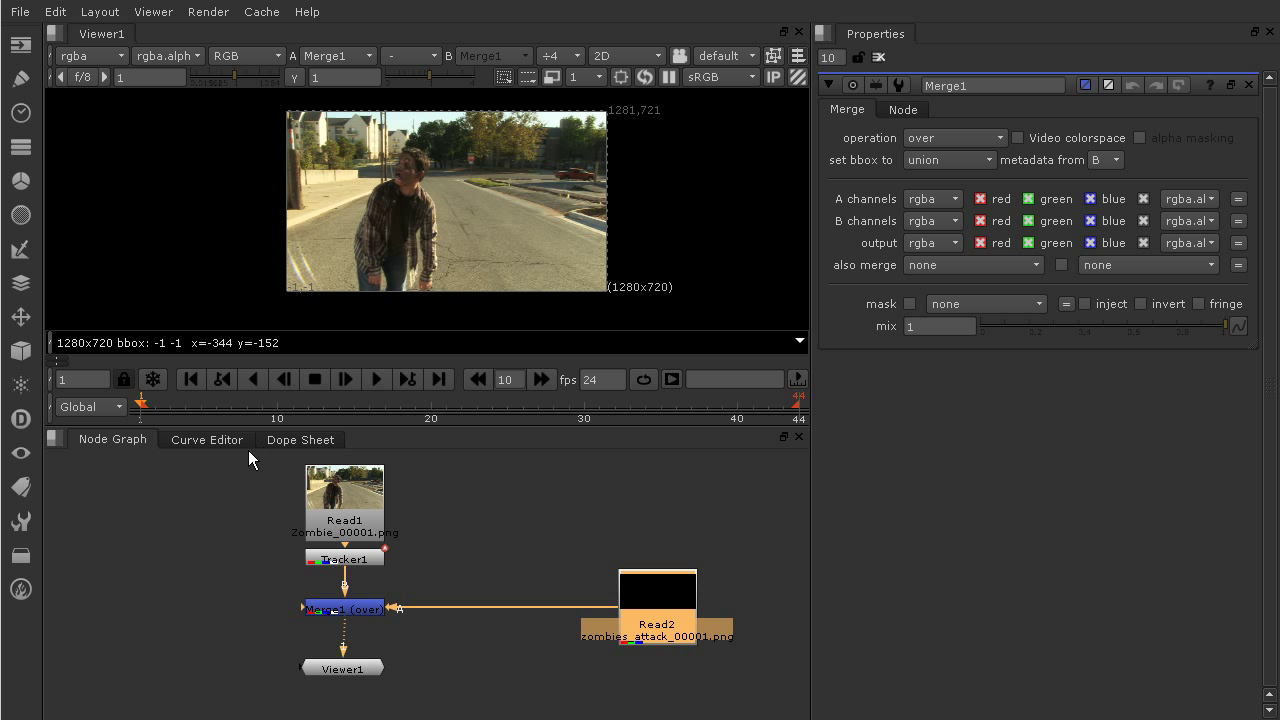
- Scrub the timeline around frames 14–21 to review the banner over the zombie plate
left_click_drag(142, 404, 345, 410)
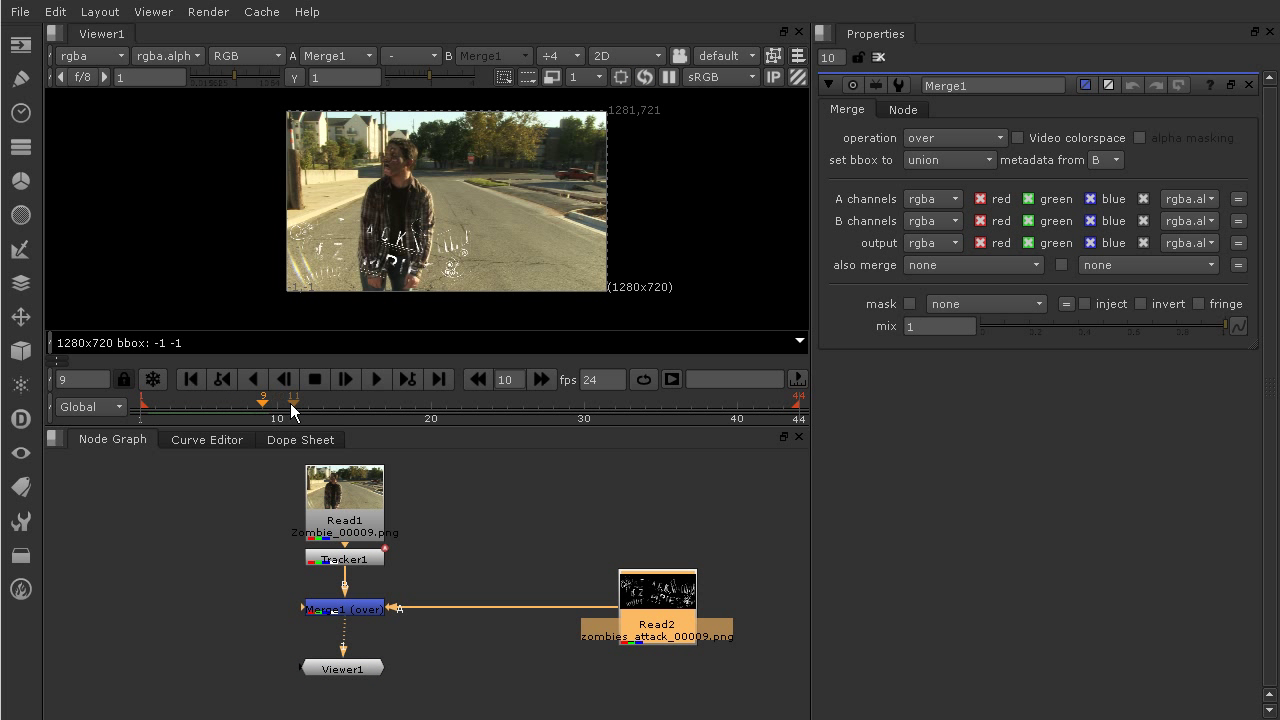
key("Right")
key("Right")
key("Right")
key("Right")
key("Right")
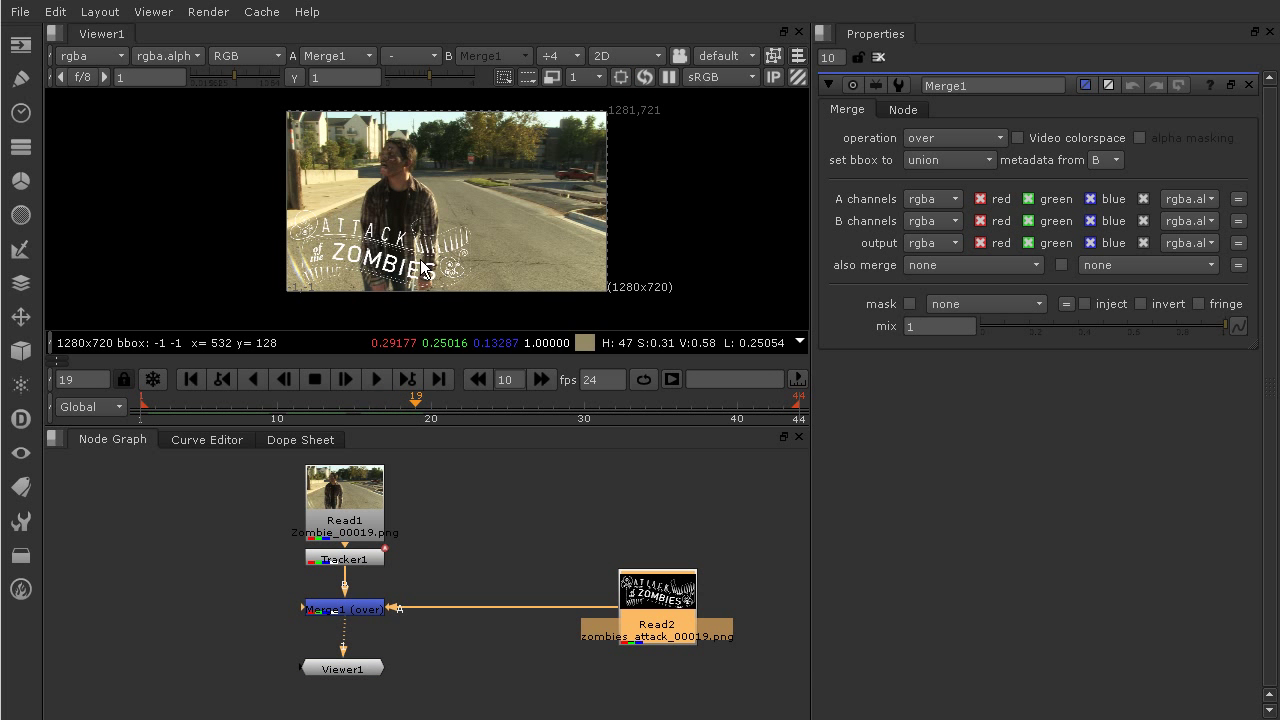
mouse_move(432, 410)
left_mouse_down()
mouse_move(243, 403)
mouse_move(769, 404)
mouse_move(145, 405)
left_mouse_up()
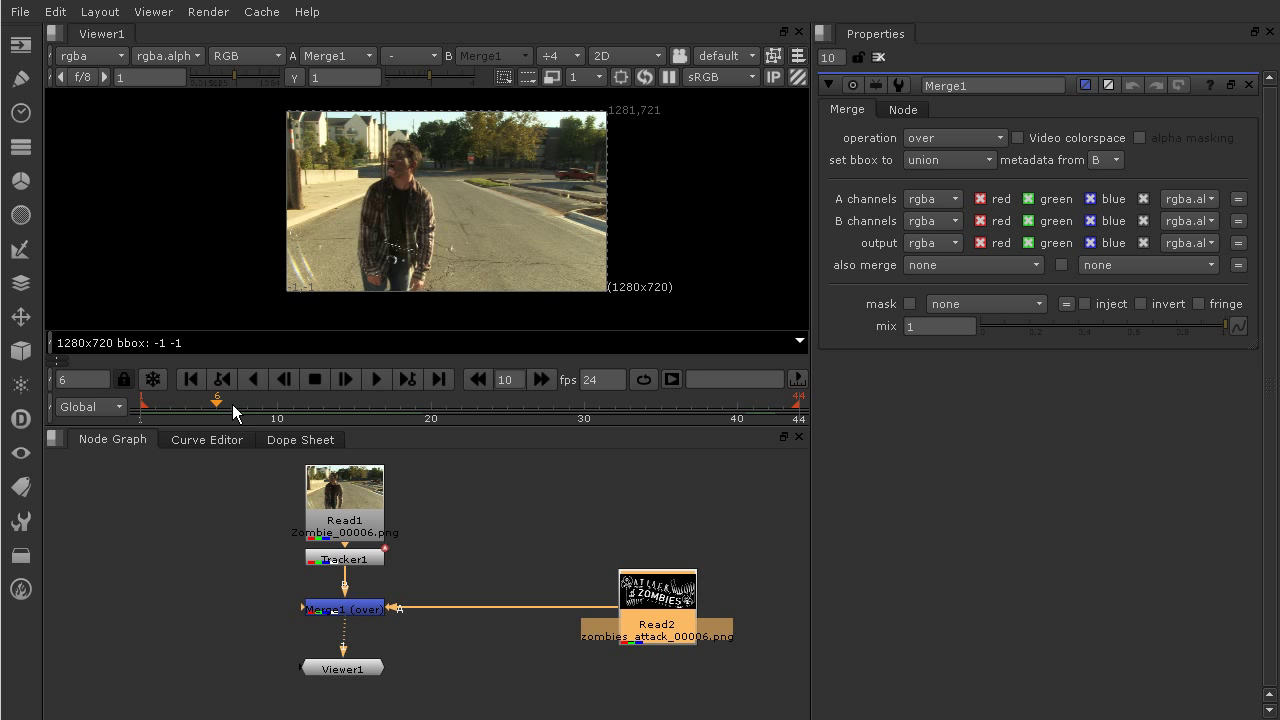
mouse_move(232, 404)
left_mouse_down()
mouse_move(706, 411)
mouse_move(182, 424)
mouse_move(717, 432)
mouse_move(170, 420)
mouse_move(579, 435)
mouse_move(244, 420)
mouse_move(369, 420)
left_mouse_up()
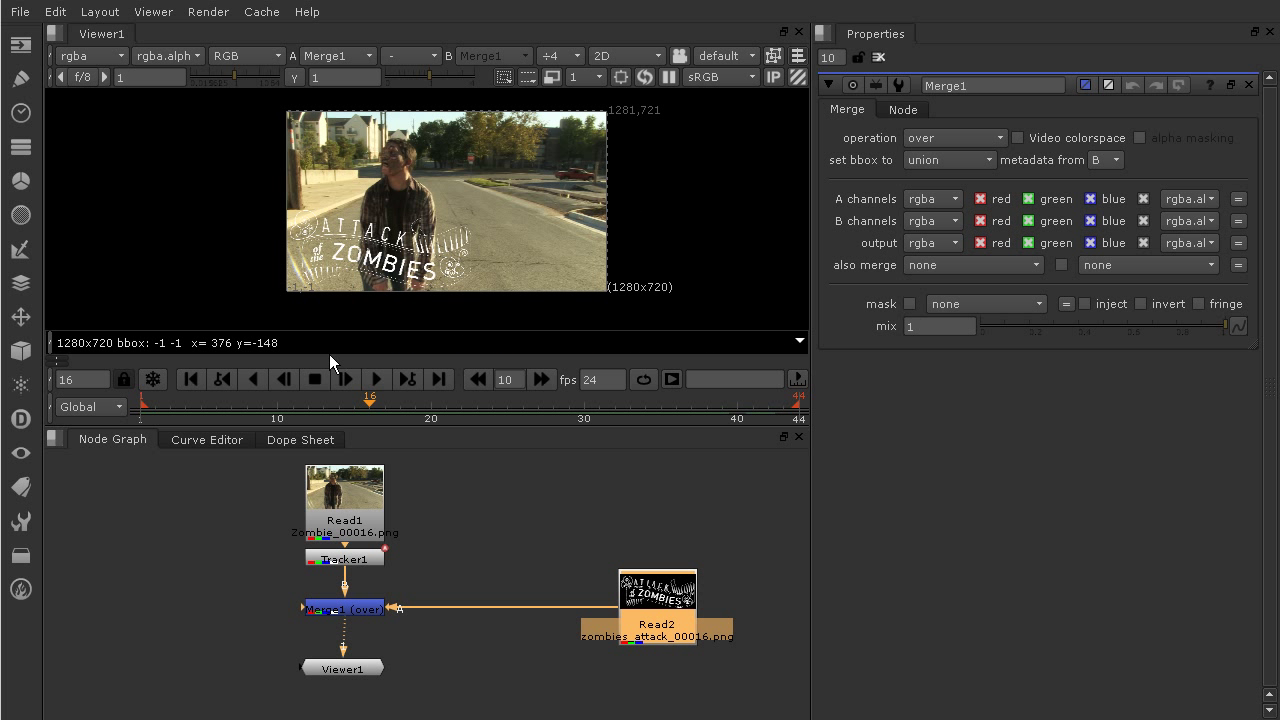
mouse_move(326, 410)
left_mouse_down()
mouse_move(157, 410)
mouse_move(749, 433)
left_mouse_up()
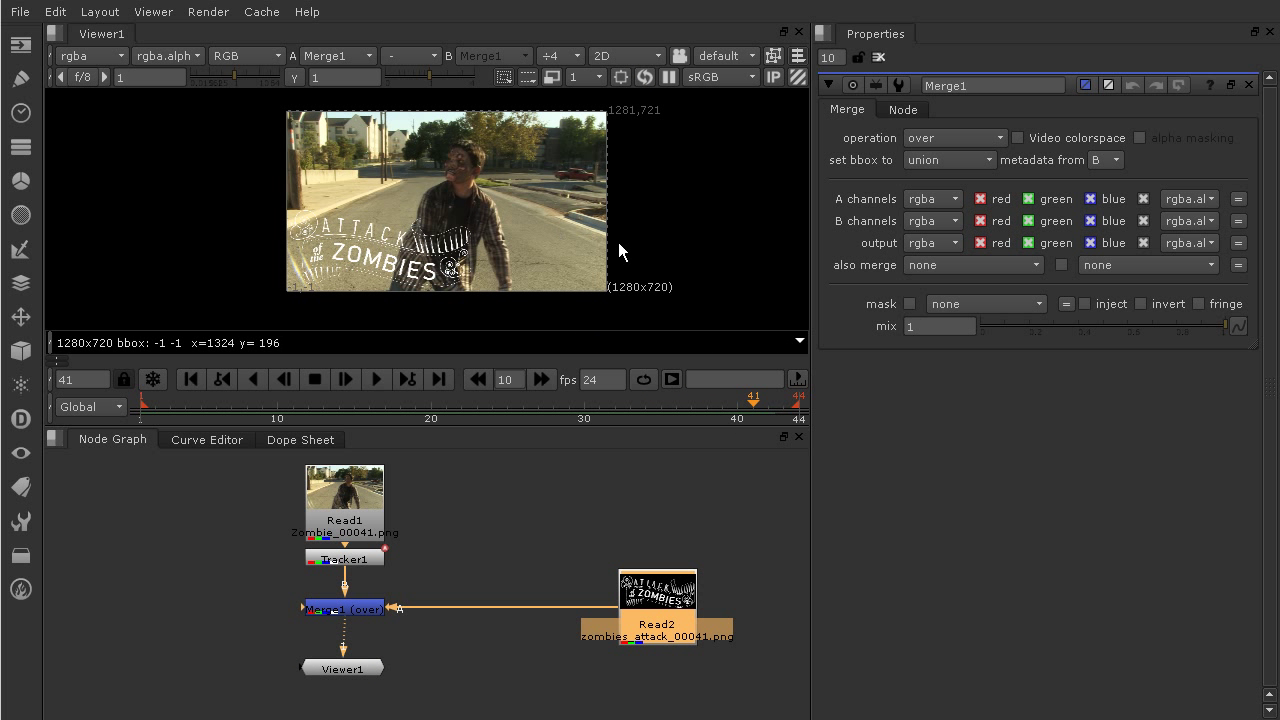
mouse_move(755, 406)
left_mouse_down()
mouse_move(129, 408)
mouse_move(766, 421)
left_mouse_up()
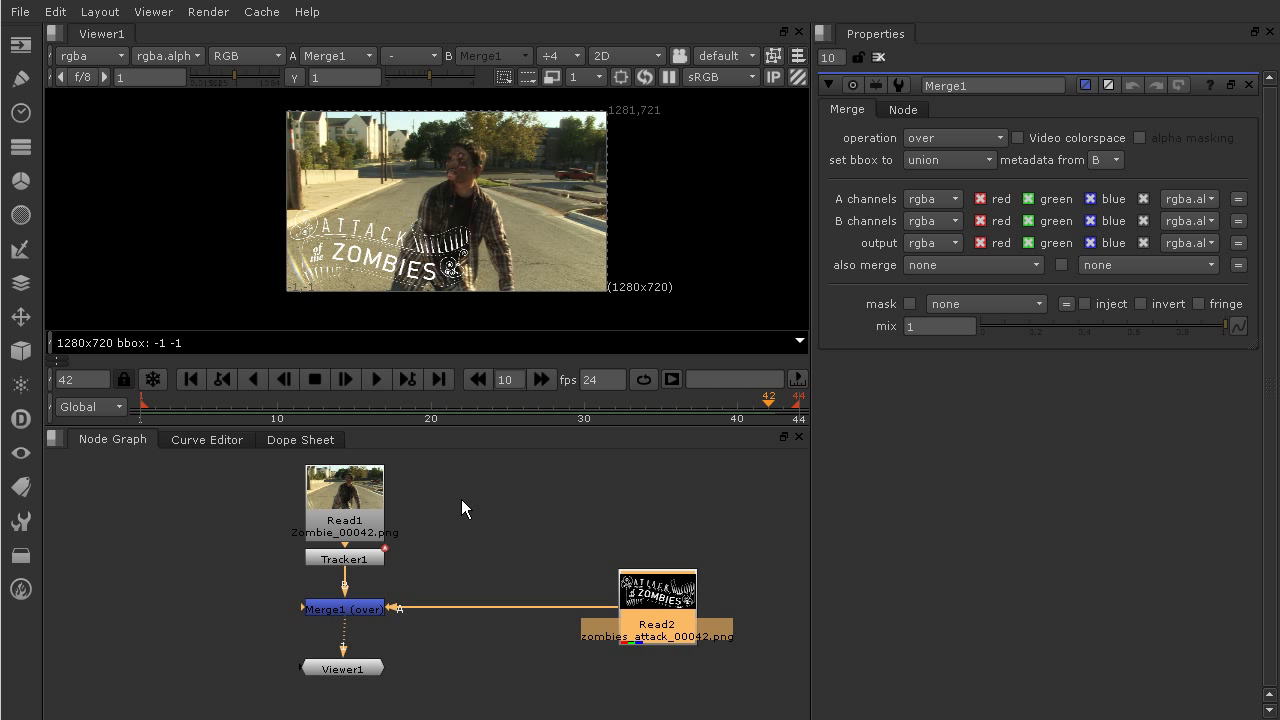
- Add Transform1 from the Transform toolbar menu and place it between Read2 and Merge1
left_click(25, 318)
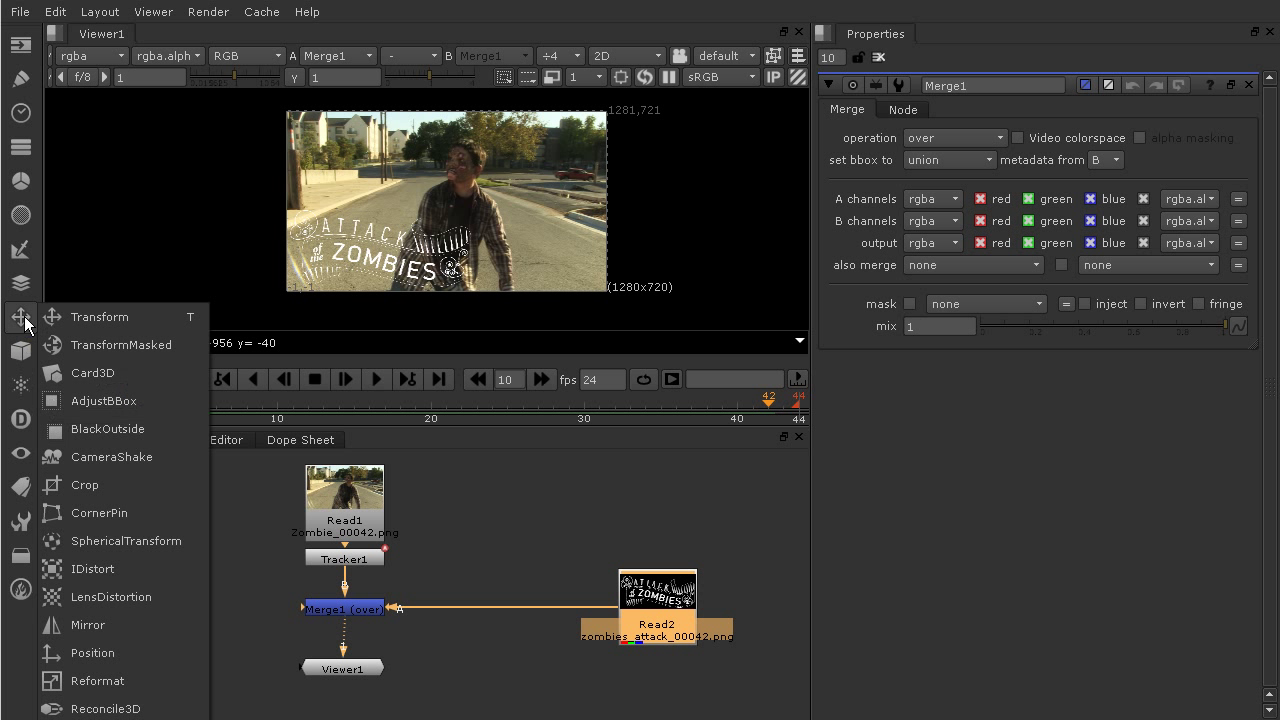
left_click(97, 316)
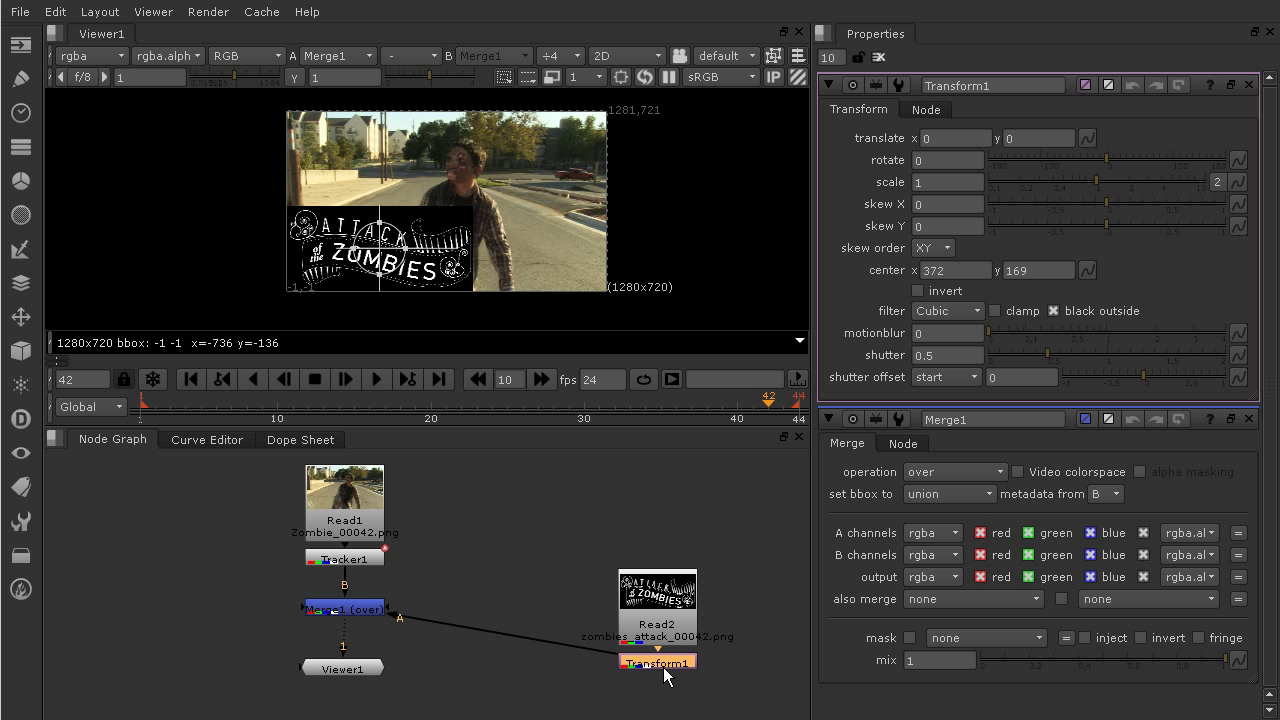
mouse_move(660, 664)
left_mouse_down()
mouse_move(557, 652)
mouse_move(563, 617)
left_mouse_up()
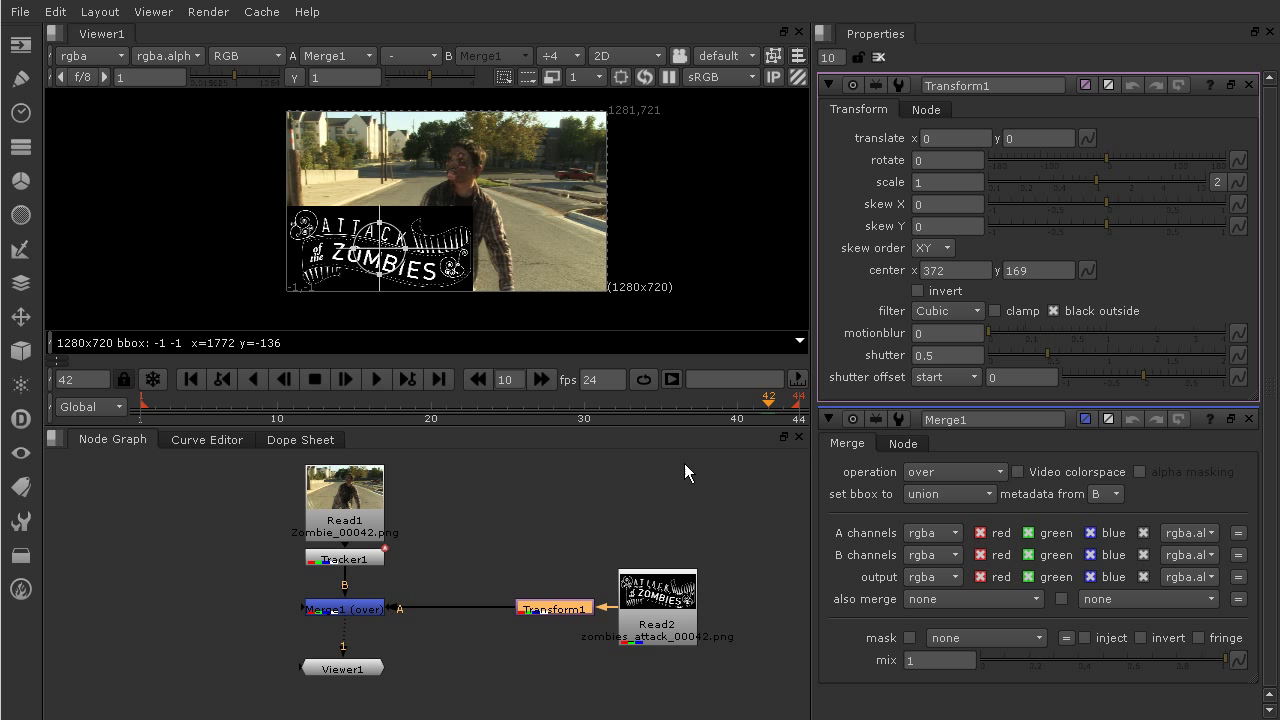
- Open Read2's settings, then close the Read2, Transform1 and Merge1 property panels
double_click(678, 634)
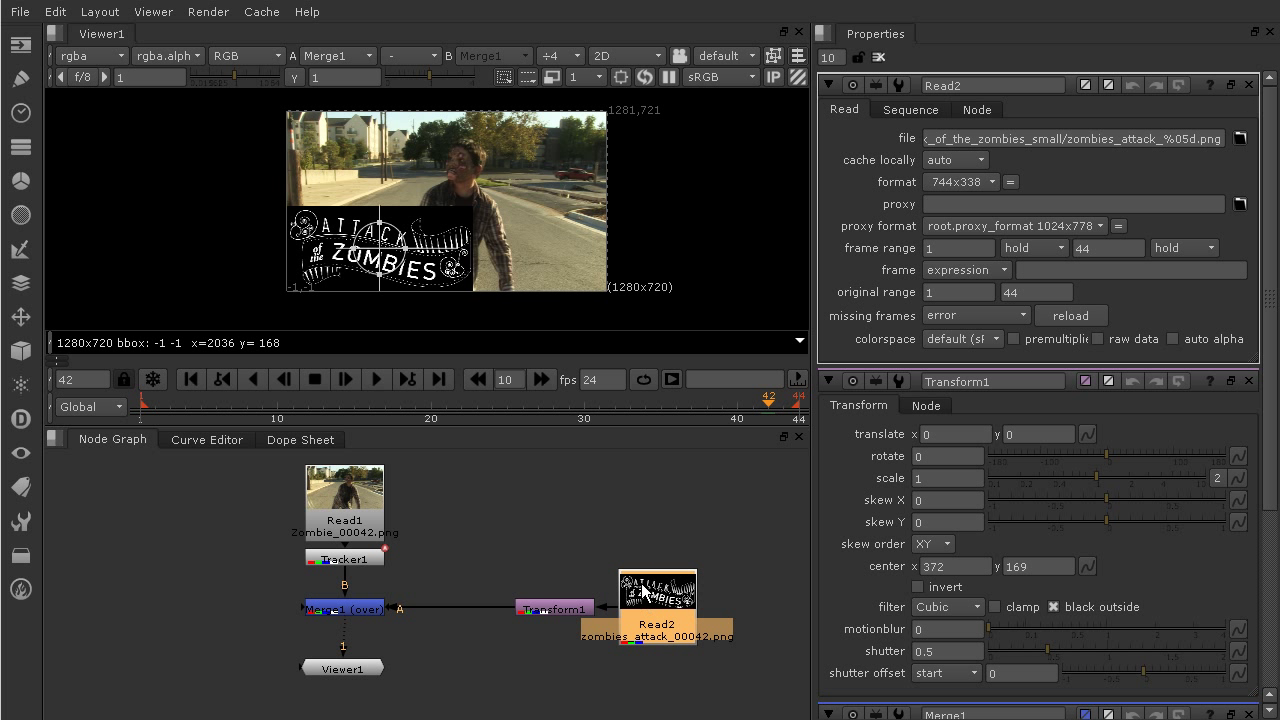
left_click(1249, 85)
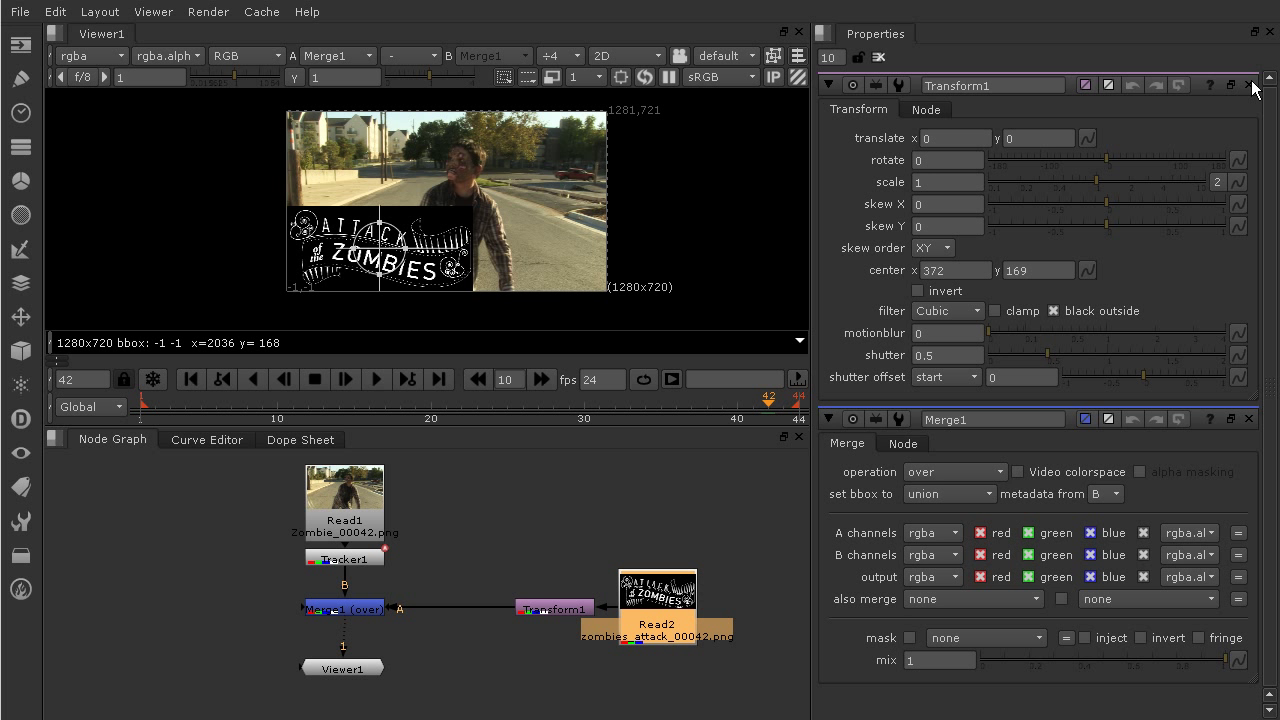
left_click(1249, 85)
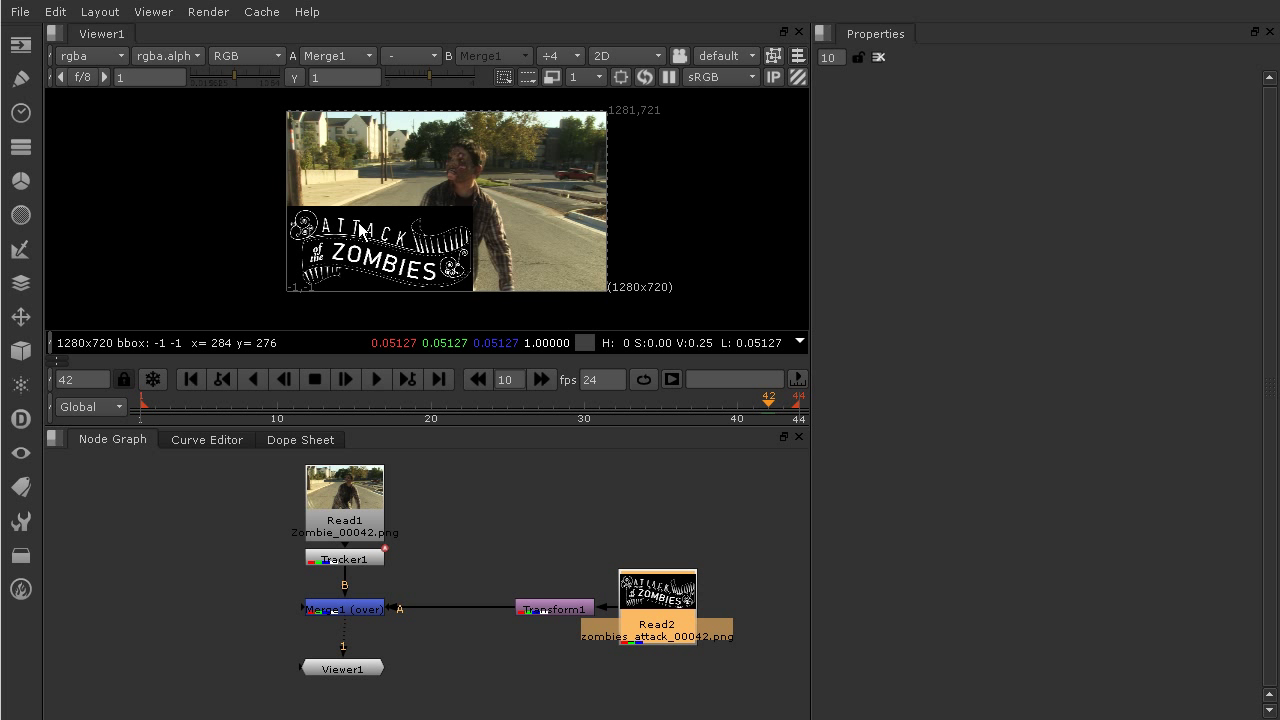
- Link Transform1's translate to Tracker1 track 1, giving roughly 695, 542
double_click(564, 608)
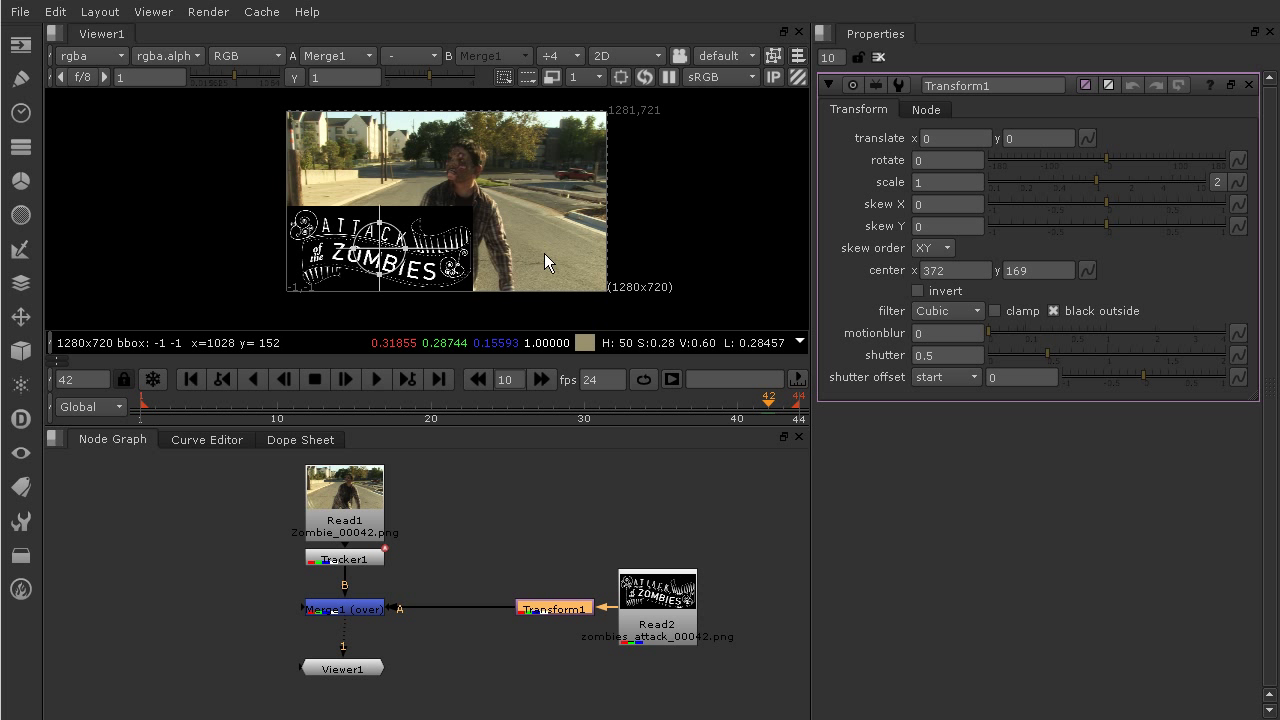
left_click(1090, 136)
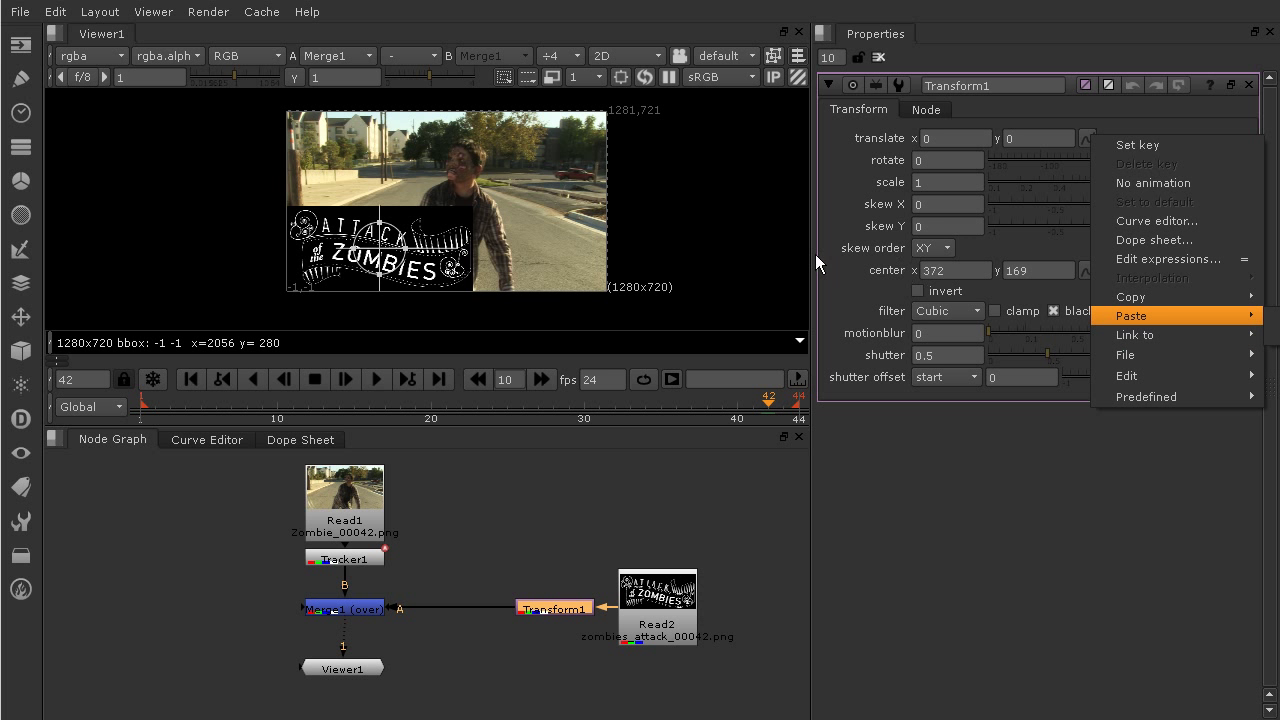
left_click_drag(806, 253, 530, 250)
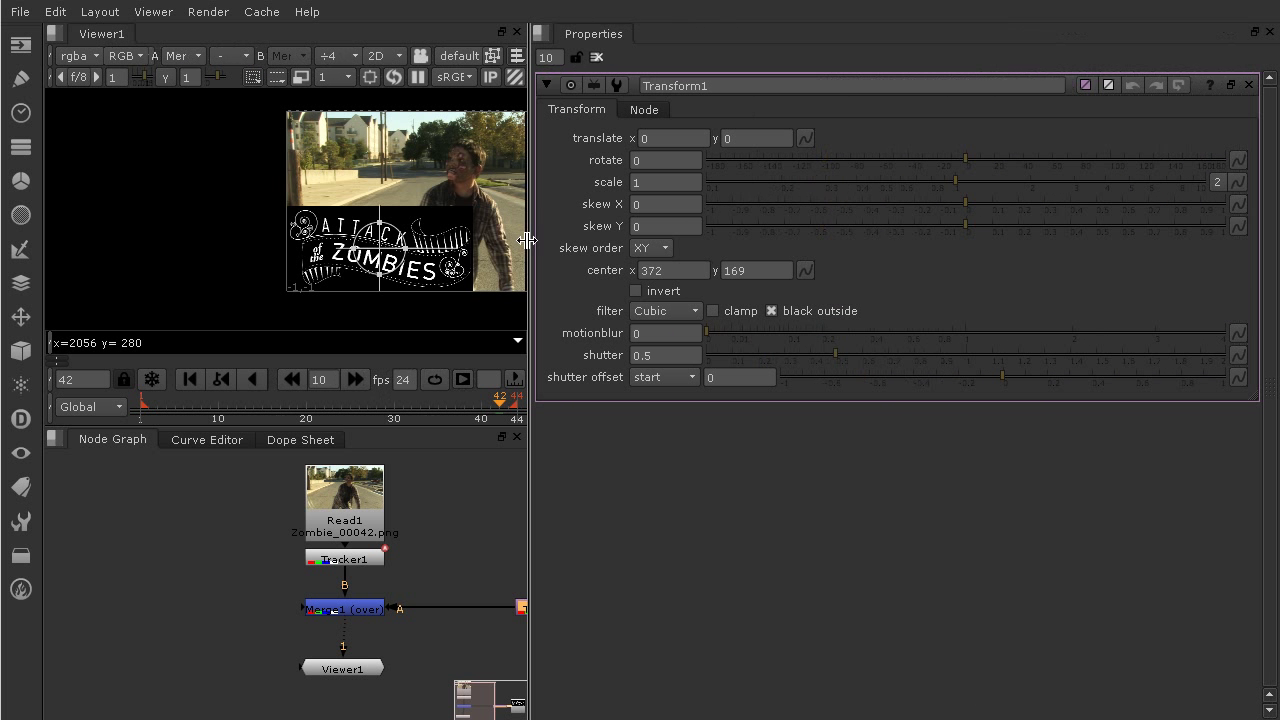
left_click(806, 137)
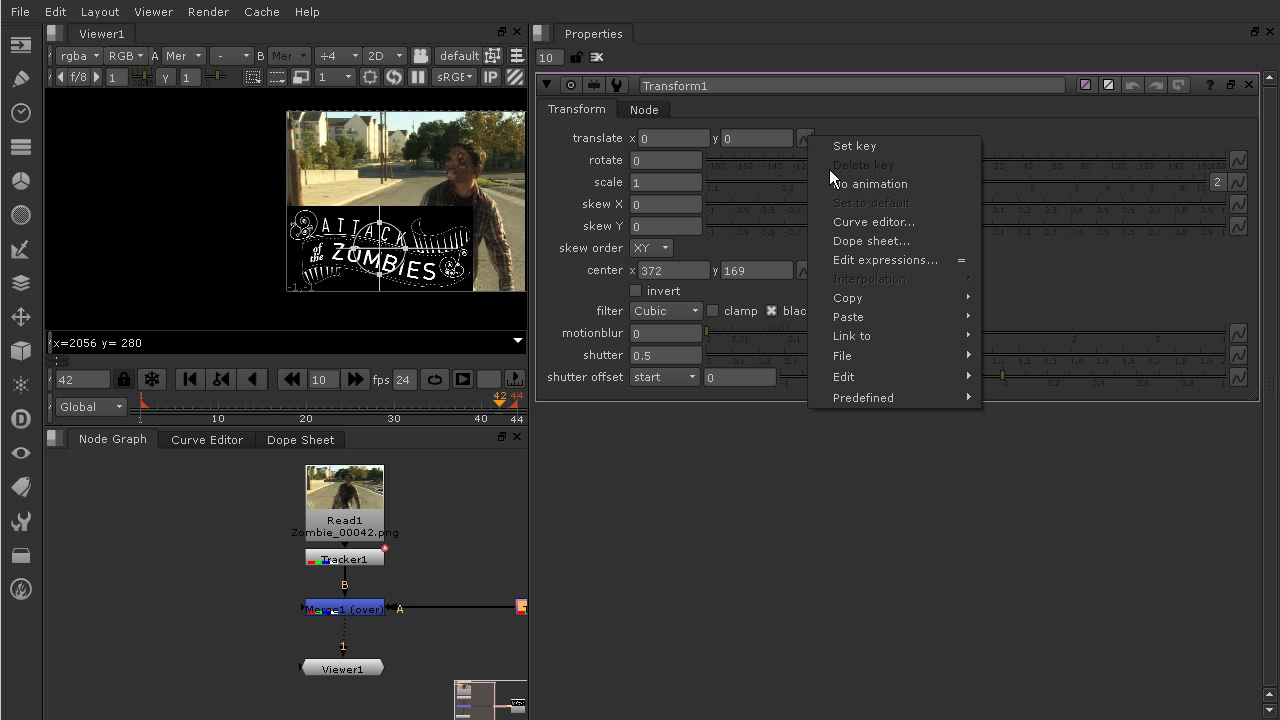
mouse_move(1030, 357)
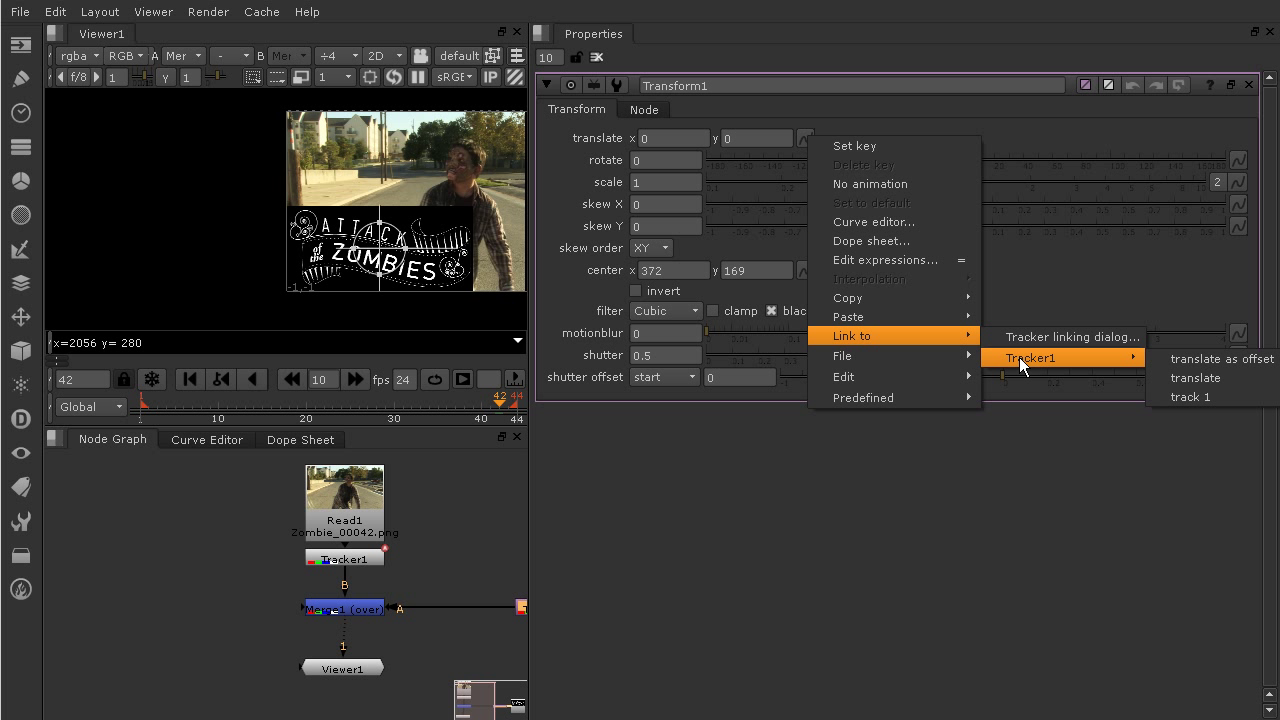
left_click(1182, 399)
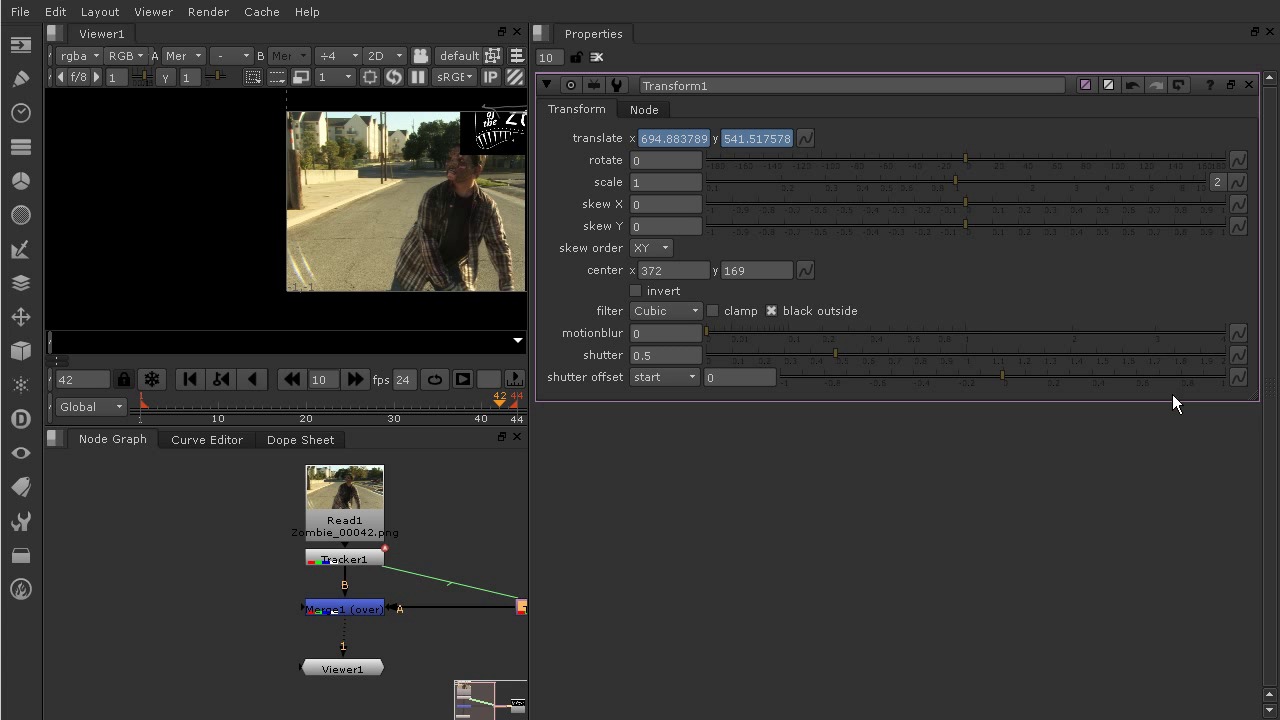
- Play and scrub the tracked banner to frame 32, then move Read2 above Transform1
left_click_drag(530, 439, 1051, 465)
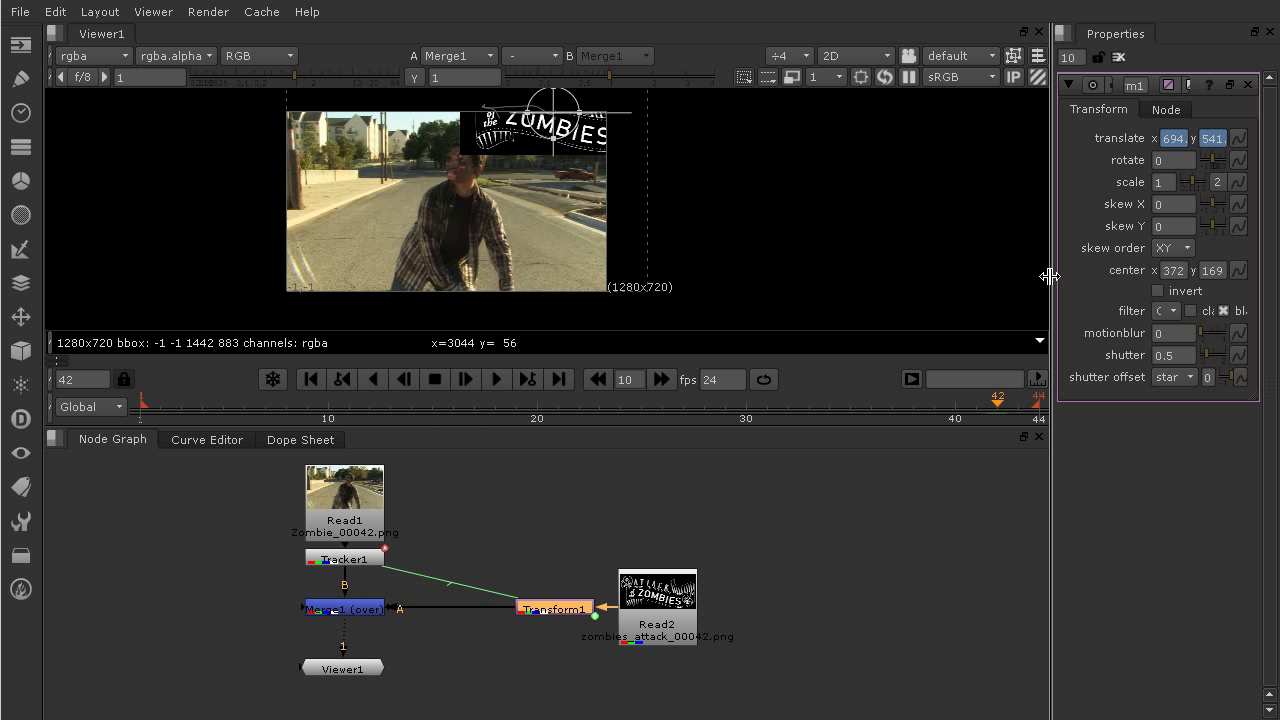
left_click_drag(1048, 277, 922, 276)
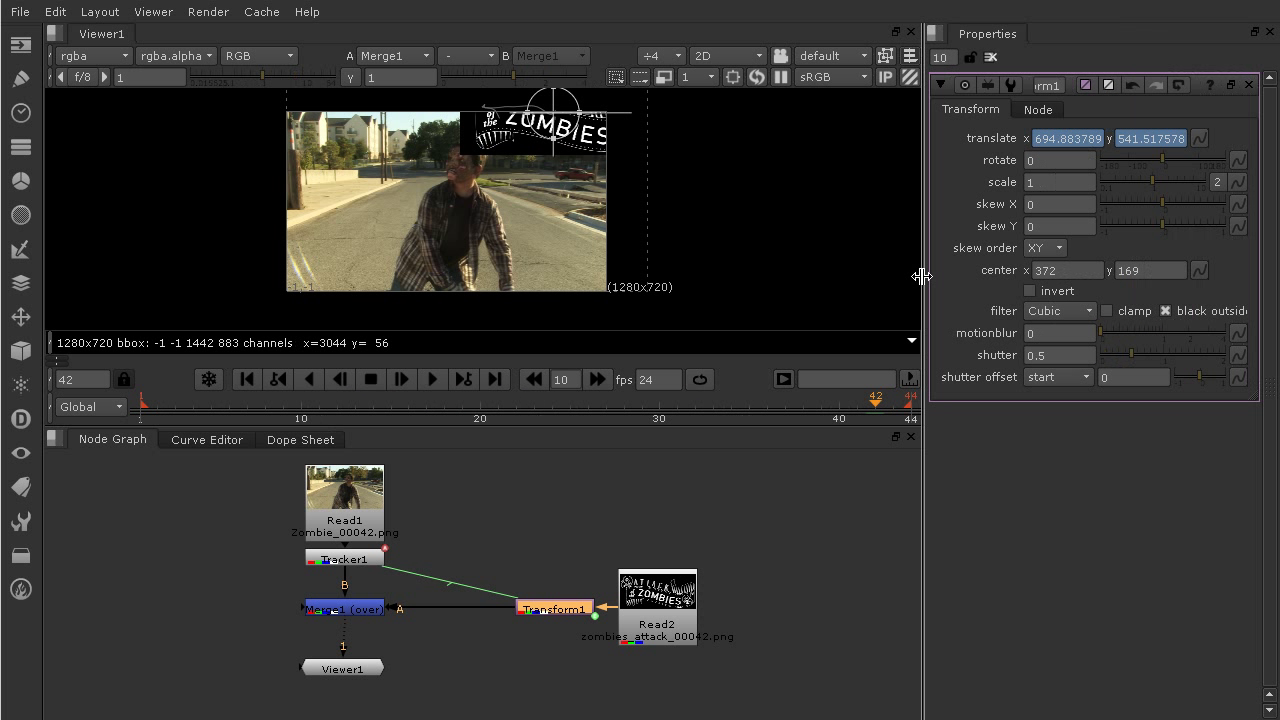
left_click(432, 379)
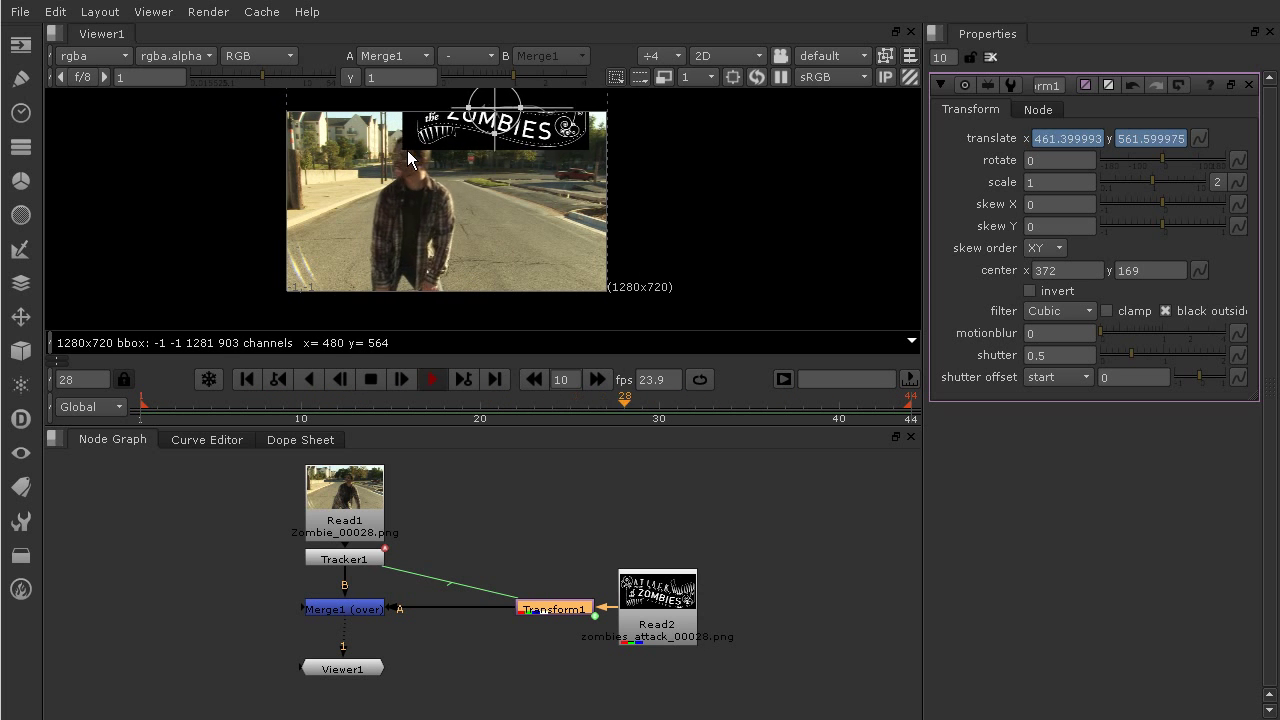
left_click(372, 381)
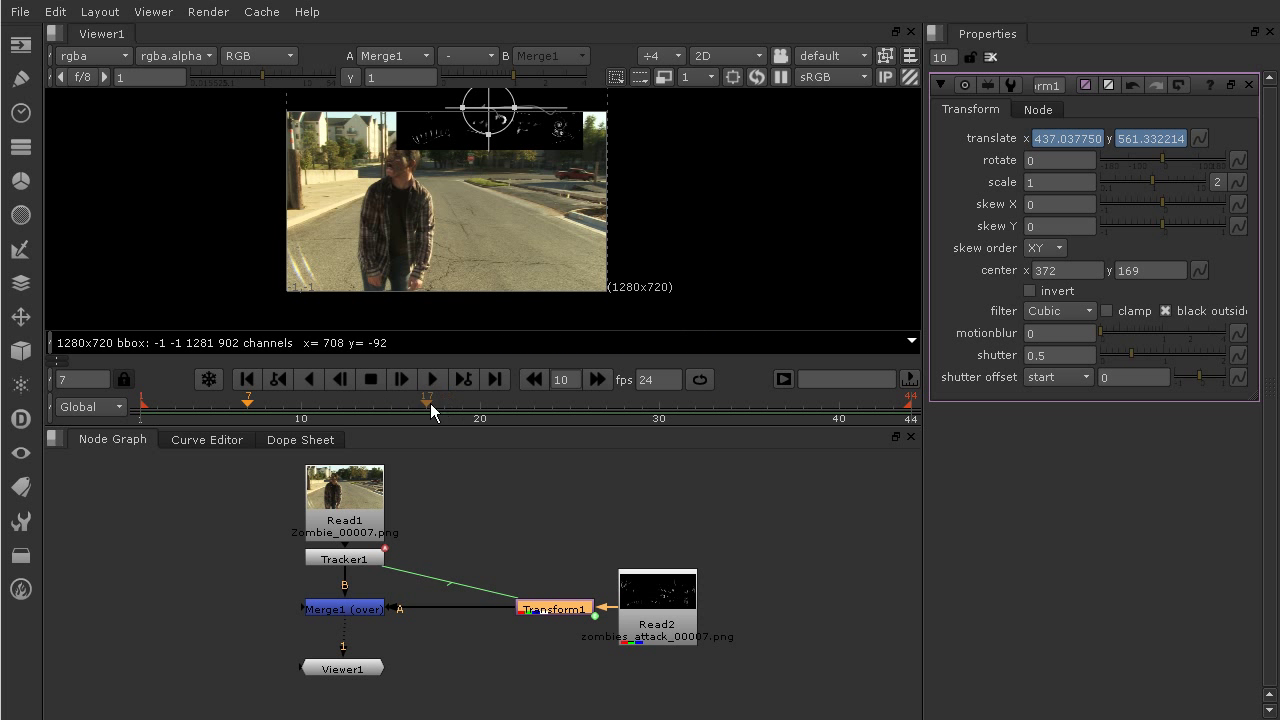
left_click_drag(265, 408, 684, 410)
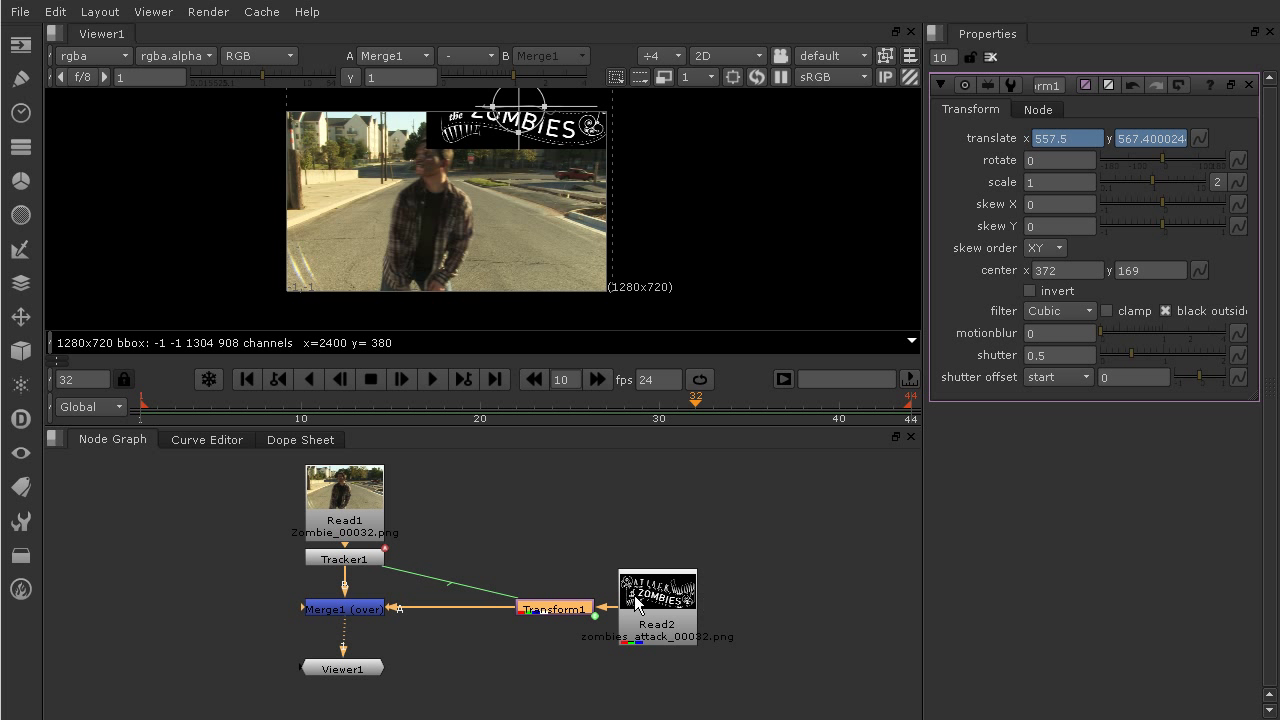
left_click_drag(651, 603, 567, 487)
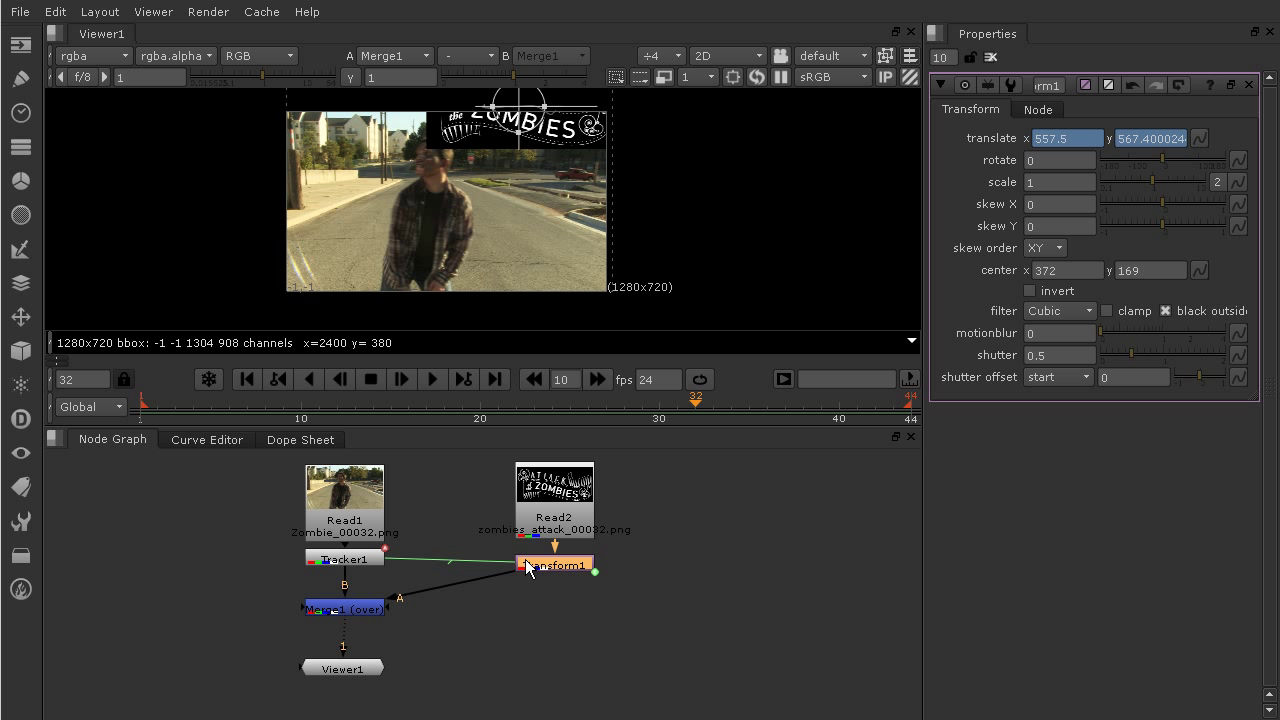
- Create Transform2 with the Tab search and place it between Transform1 and Merge1
key("Tab")
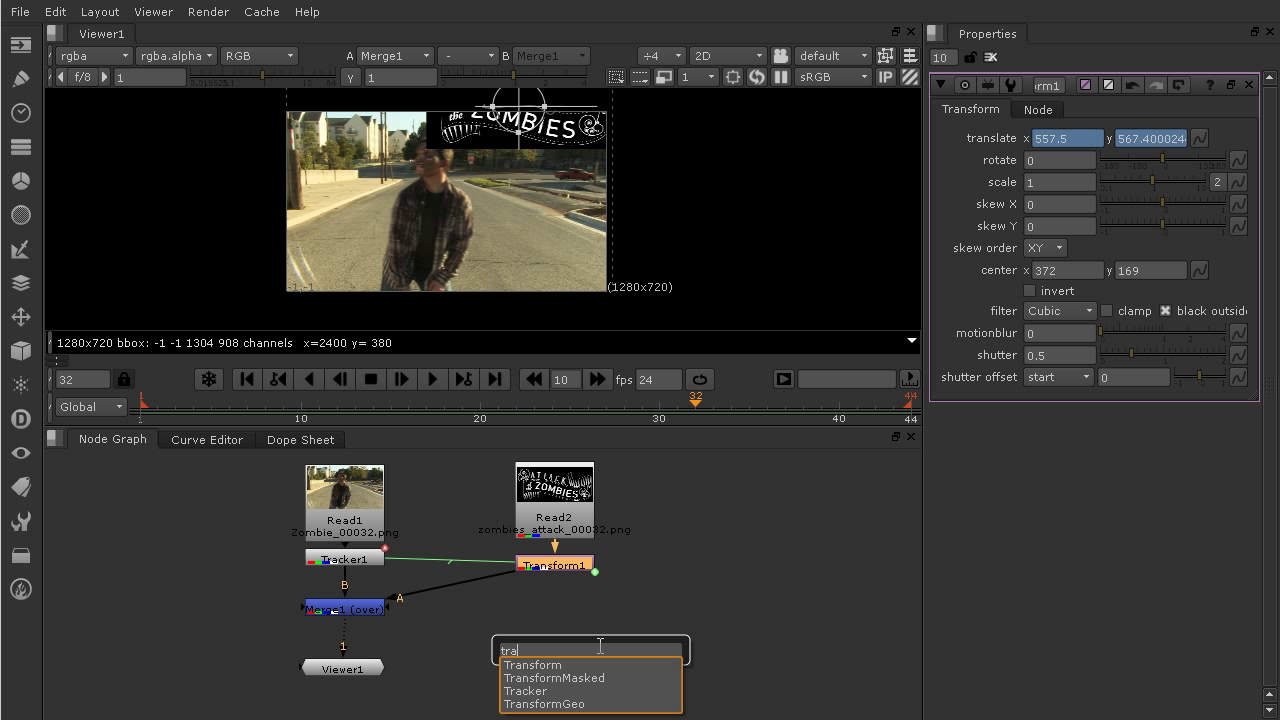
key("Return")
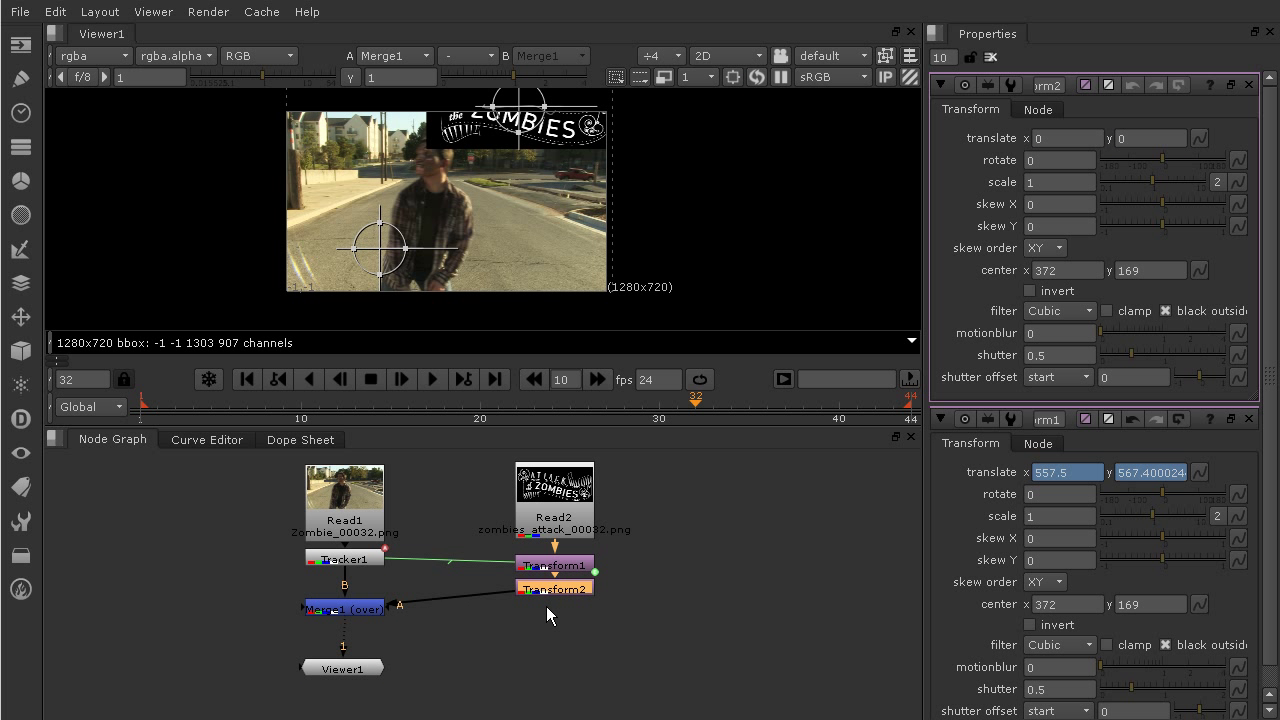
left_click_drag(556, 591, 556, 604)
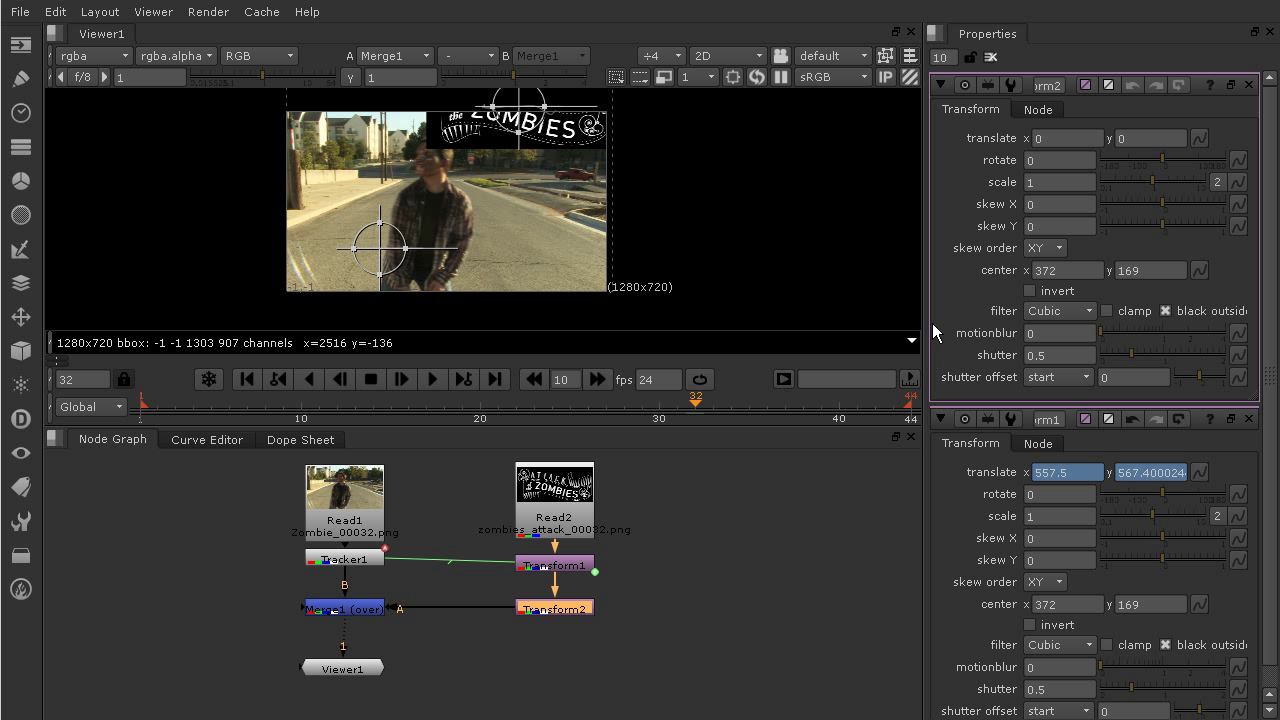
- Drag Transform2's handle to translate -364, -472, moving the banner down onto the zombie
left_click(988, 60)
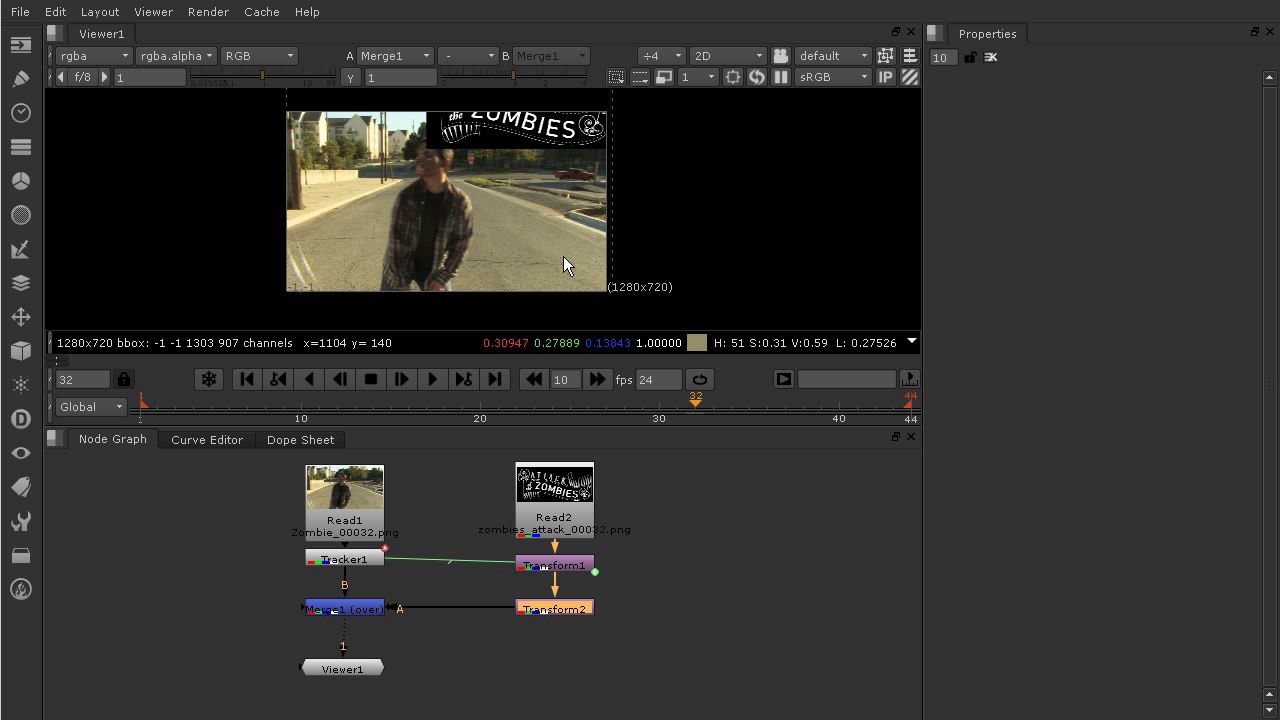
double_click(539, 612)
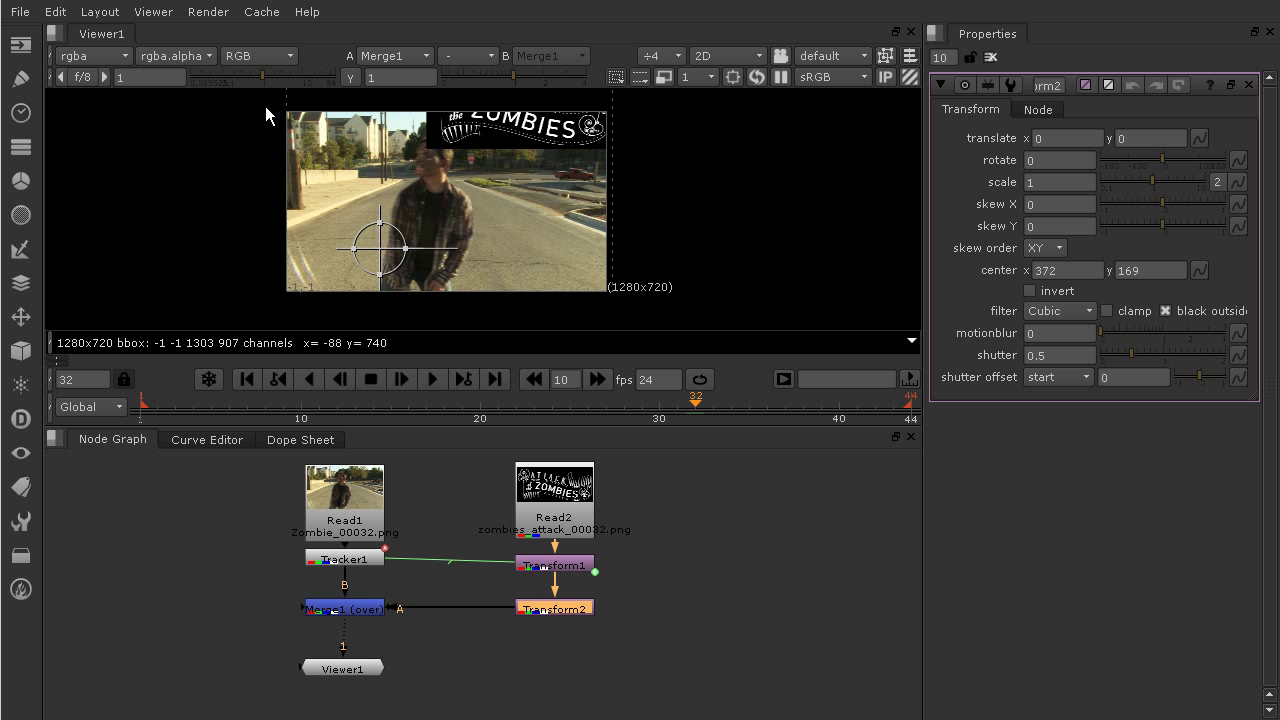
mouse_move(375, 233)
left_mouse_down()
mouse_move(351, 286)
mouse_move(286, 320)
mouse_move(277, 356)
mouse_move(288, 360)
left_mouse_up()
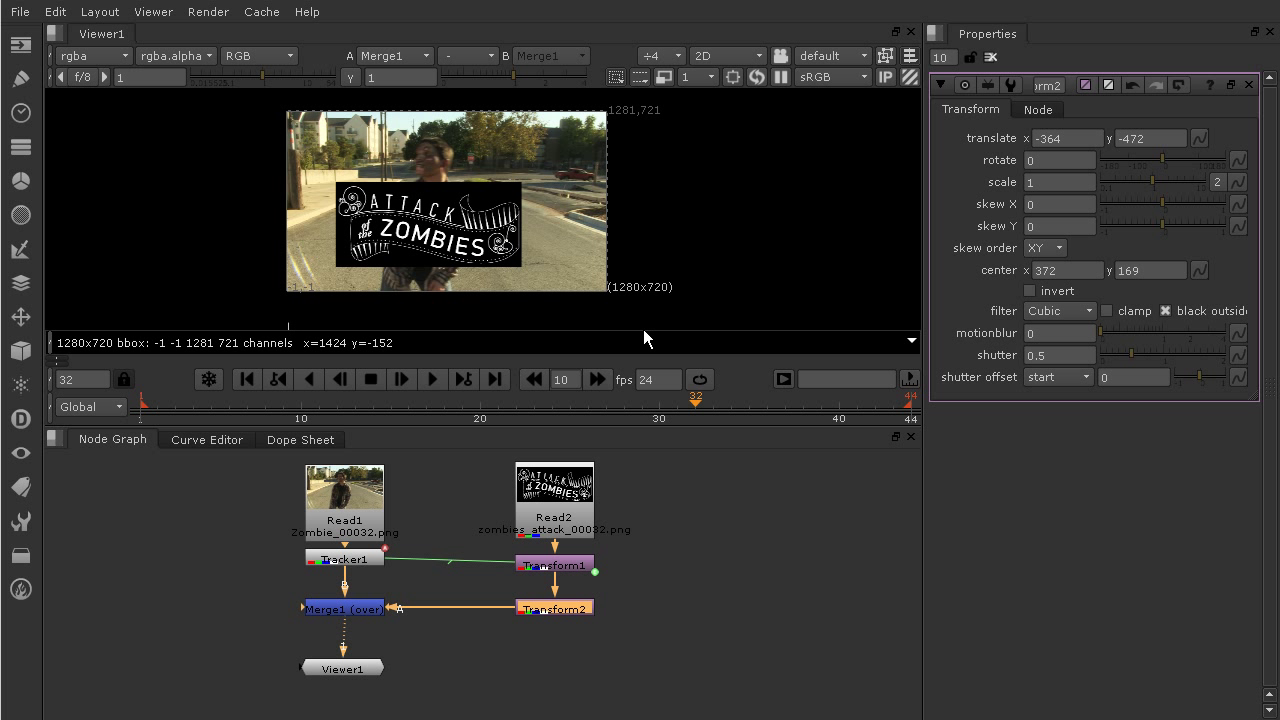
scroll(474, 178, "up", 1)
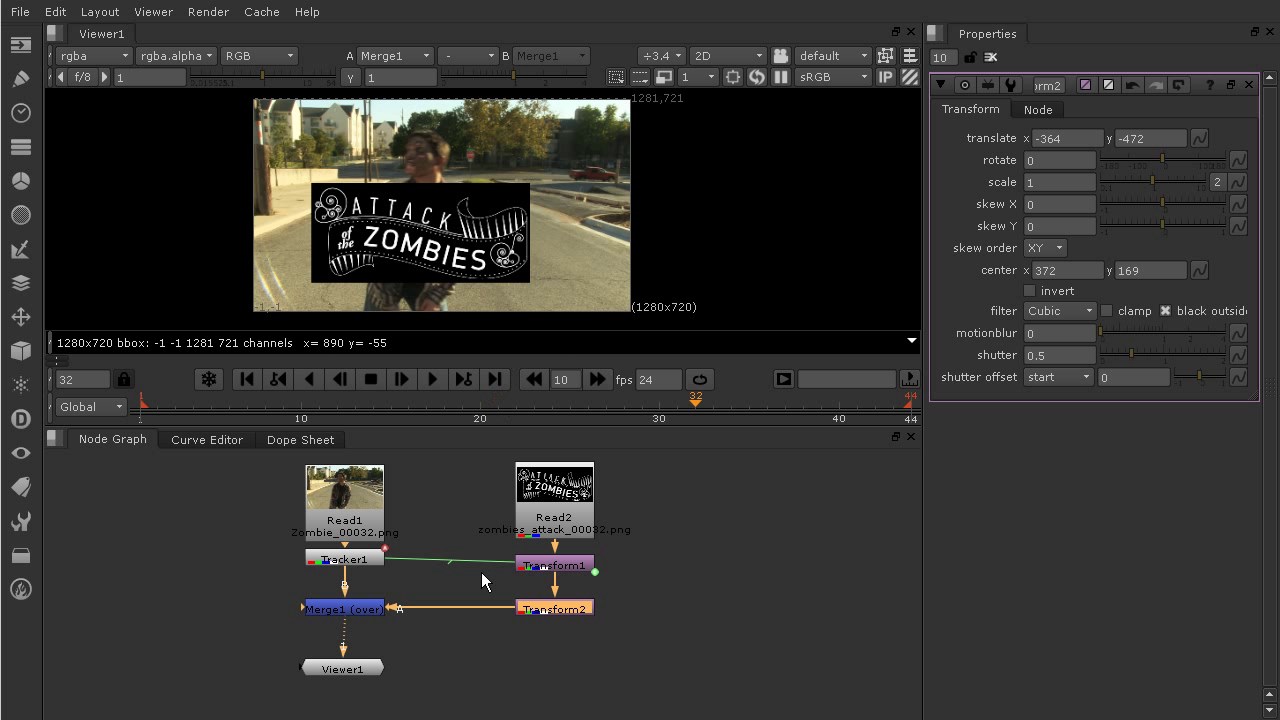
- Change Merge1's operation to screen, then to plus, so the banner's black background disappears
double_click(346, 612)
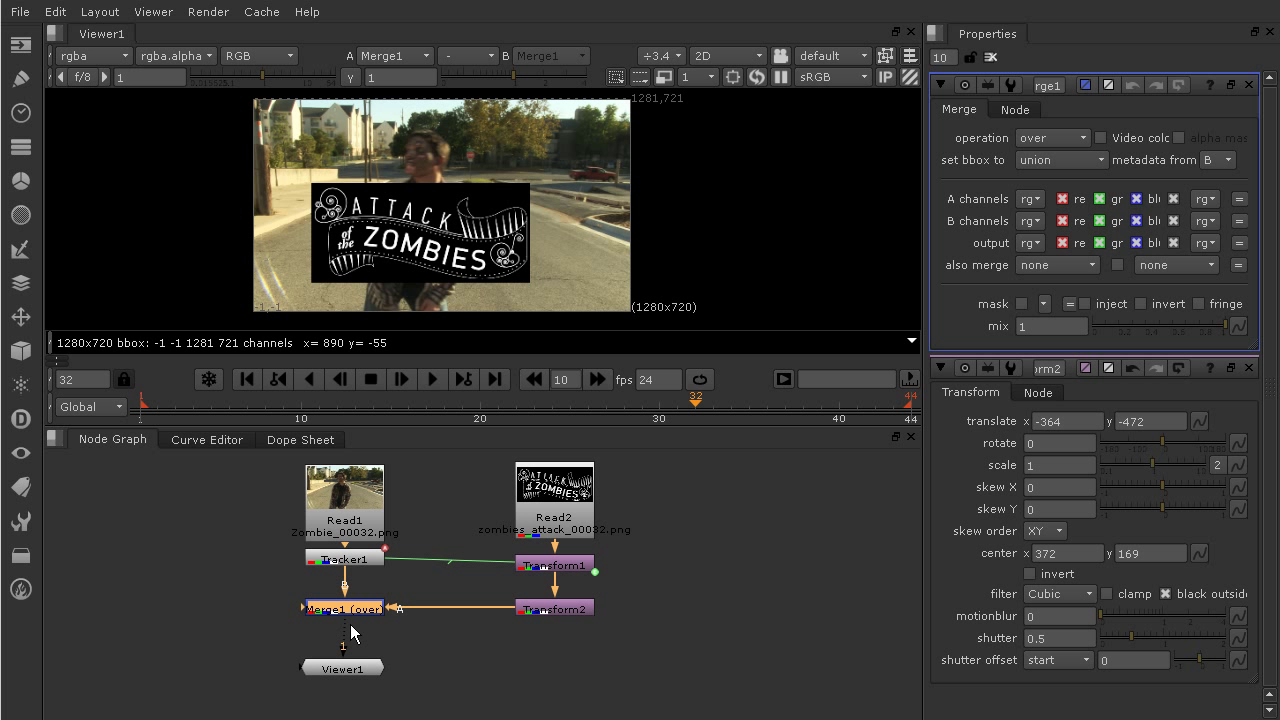
left_click(1030, 138)
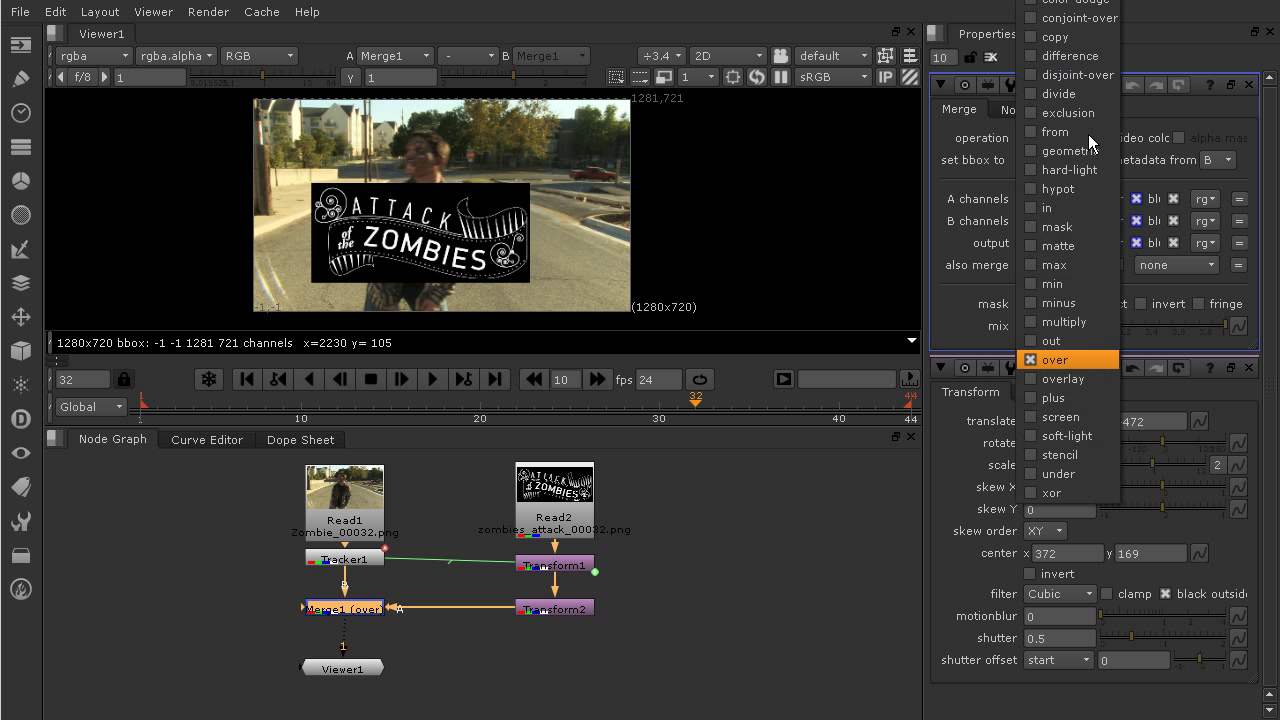
left_click(1042, 417)
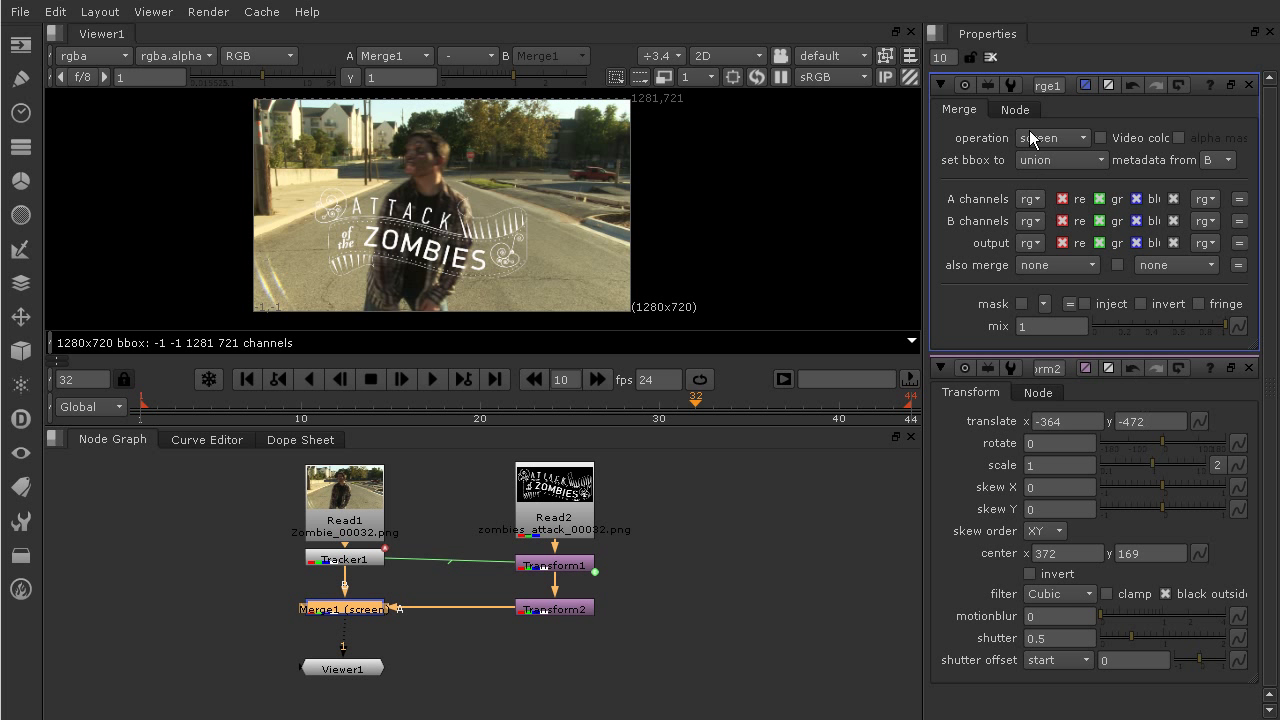
left_click(1052, 140)
left_click(1030, 398)
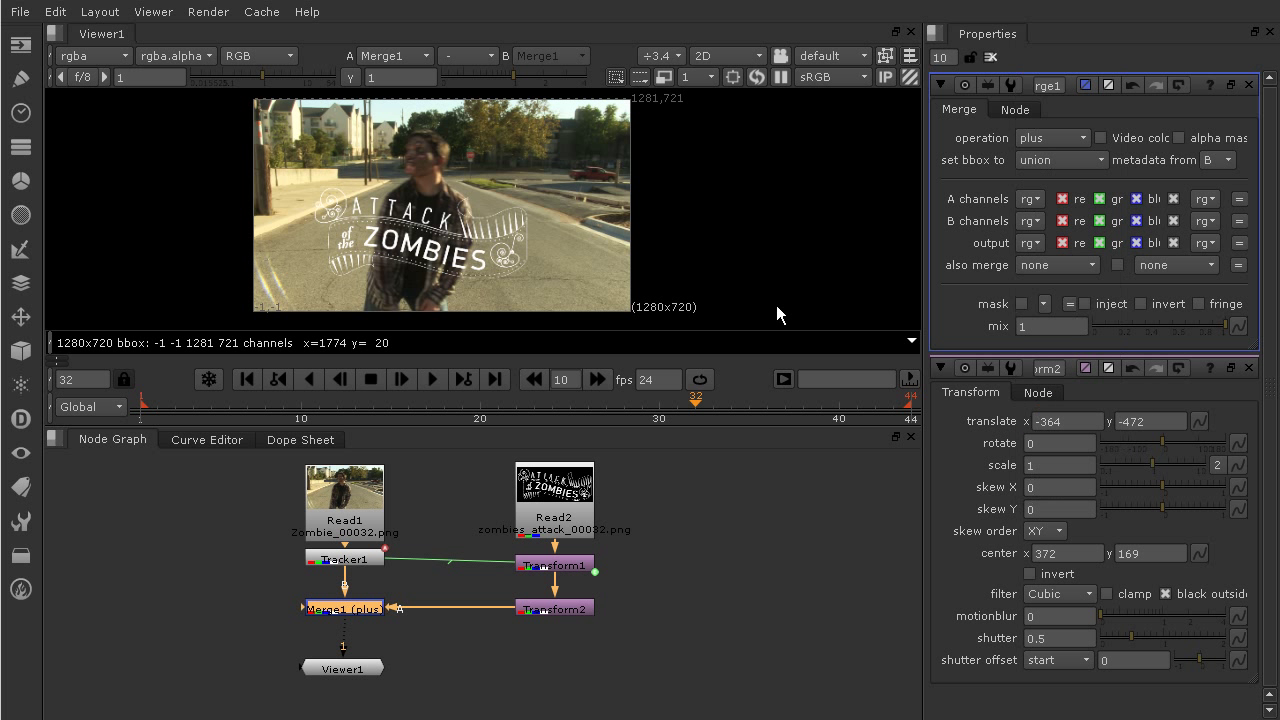
left_click(426, 380)
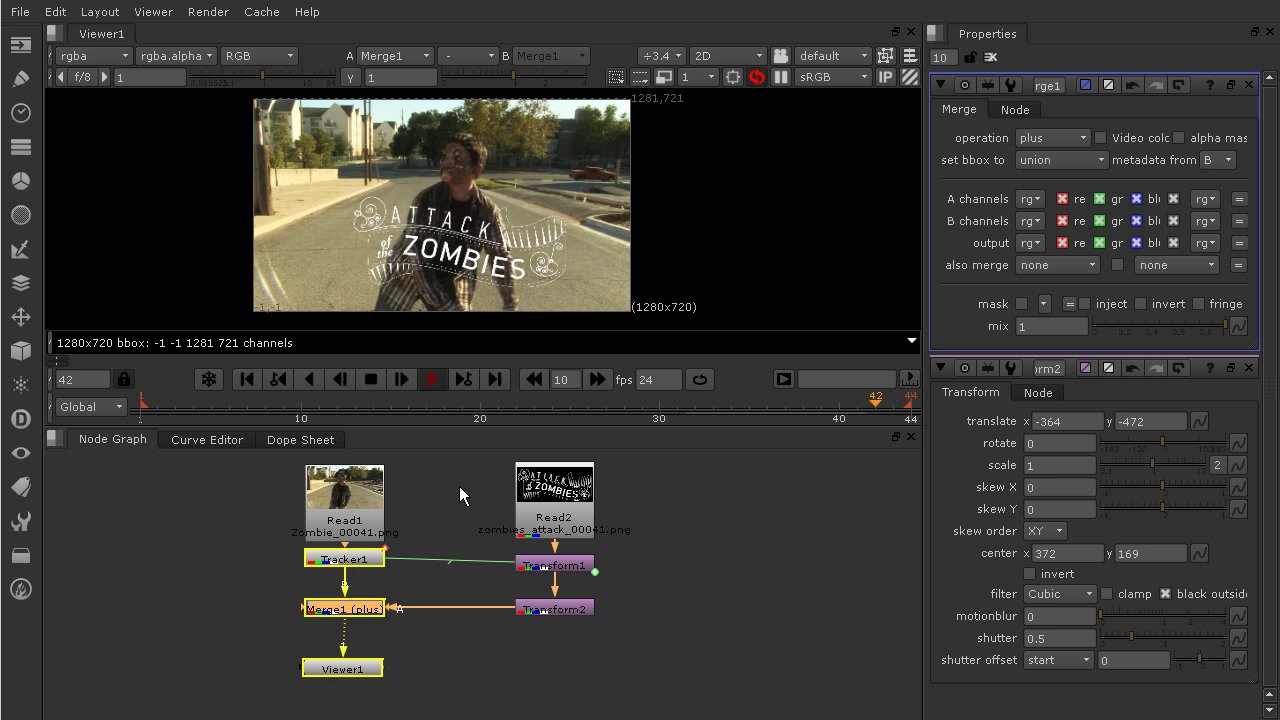